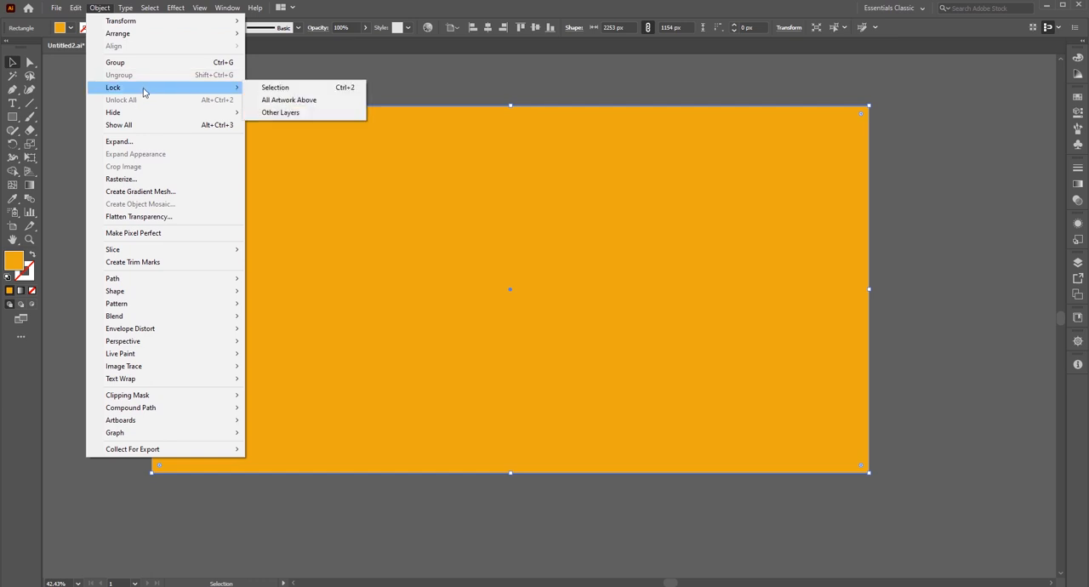
Lock the orange background rectangle and deselect it.
left_click(272, 87)
left_click(30, 239)
left_click(325, 283)
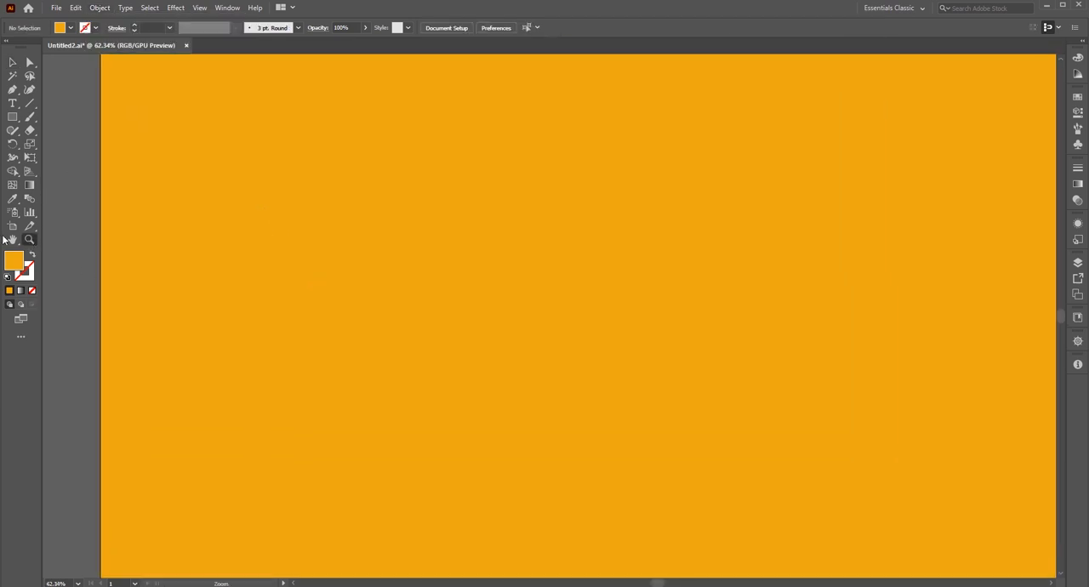
left_click(12, 240)
left_click_drag(406, 298, 326, 287)
left_click(12, 63)
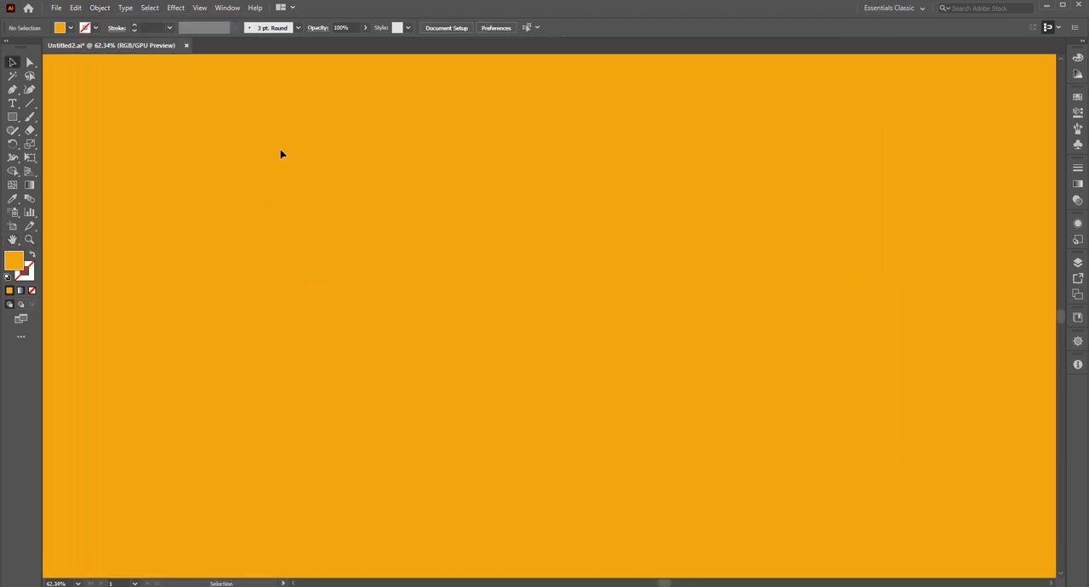
Set up the Pen tool with a black stroke and no fill.
left_click(12, 89)
left_click(25, 271)
left_click(945, 69)
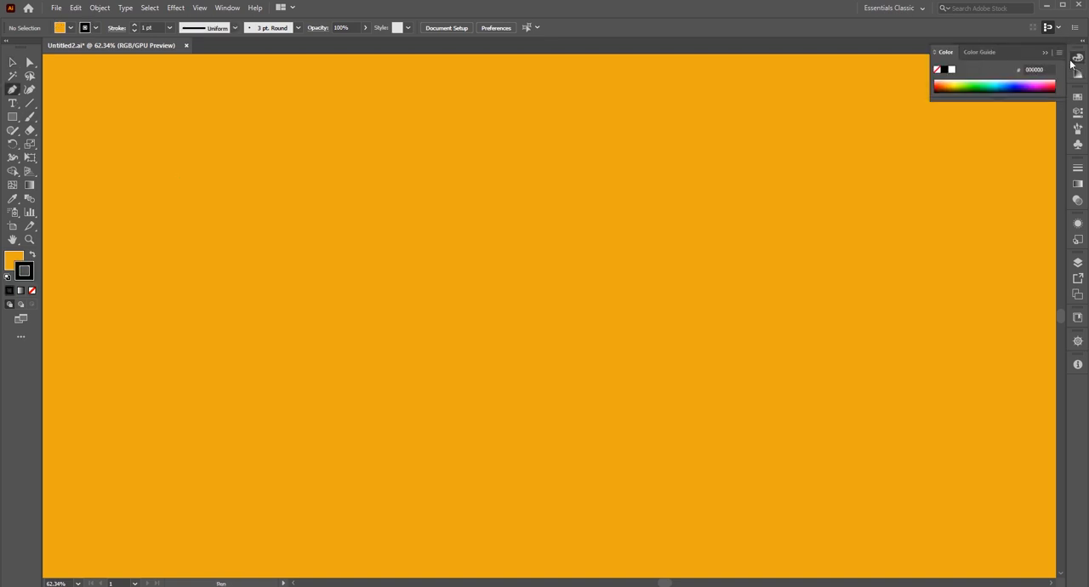
left_click(13, 257)
left_click(32, 290)
key("x")
Start the deer outline by drawing the top of the head from the ear tip to the pointed nose.
left_click(443, 198)
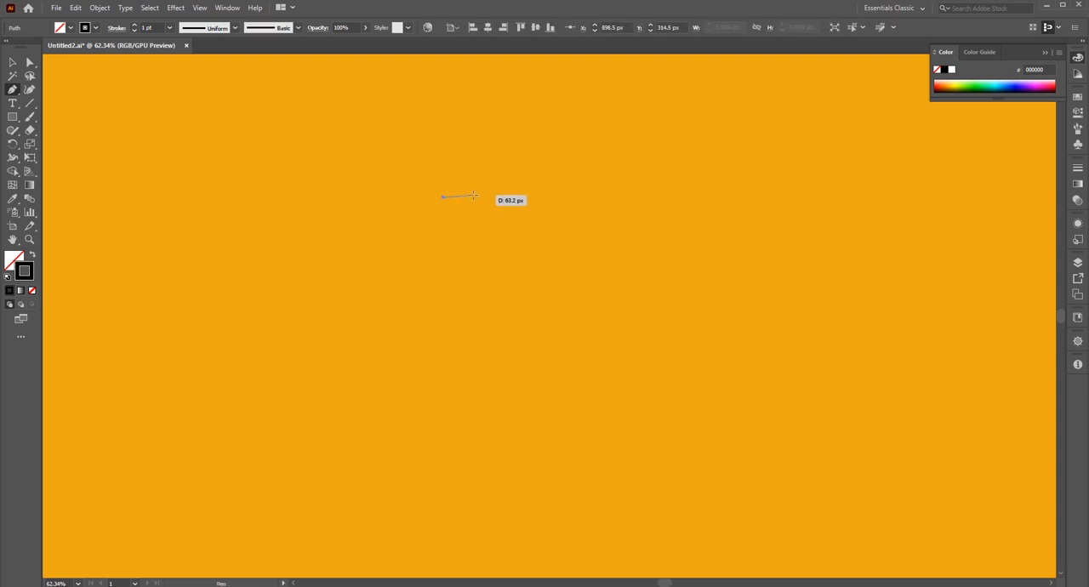
left_click_drag(474, 197, 481, 193)
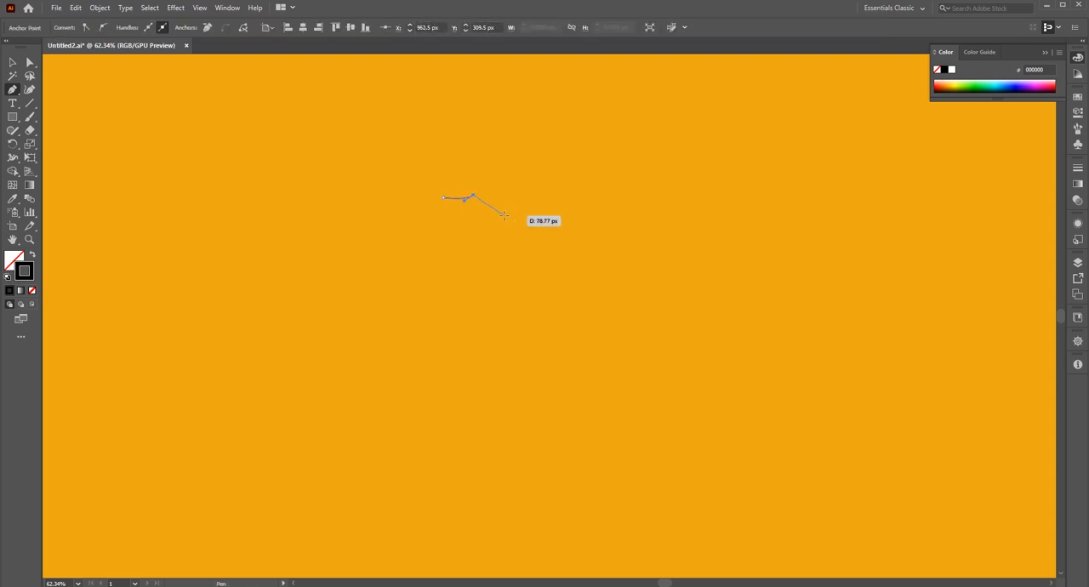
left_click(510, 211)
left_click(510, 210)
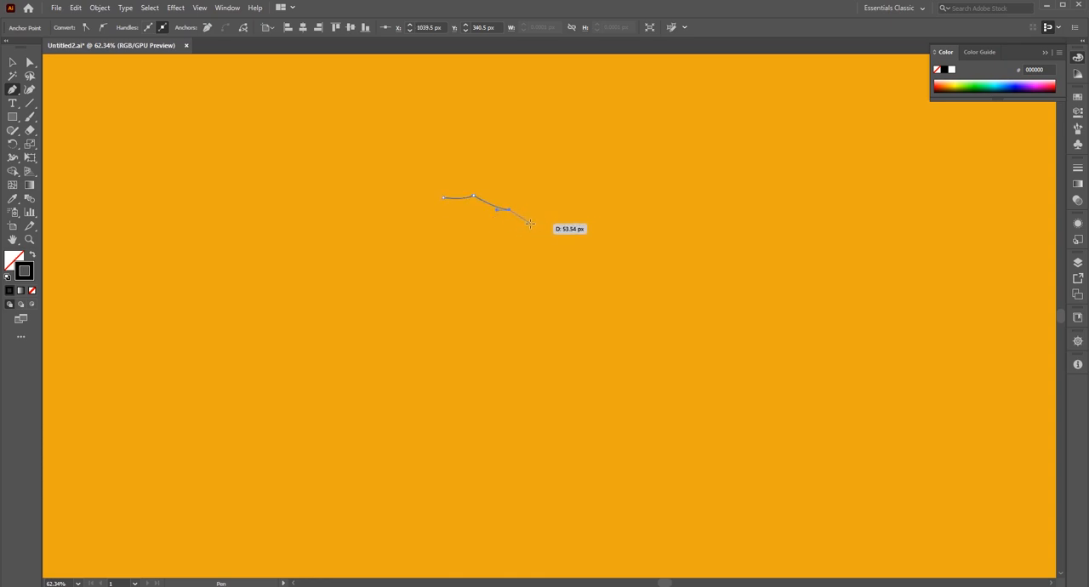
left_click(530, 223)
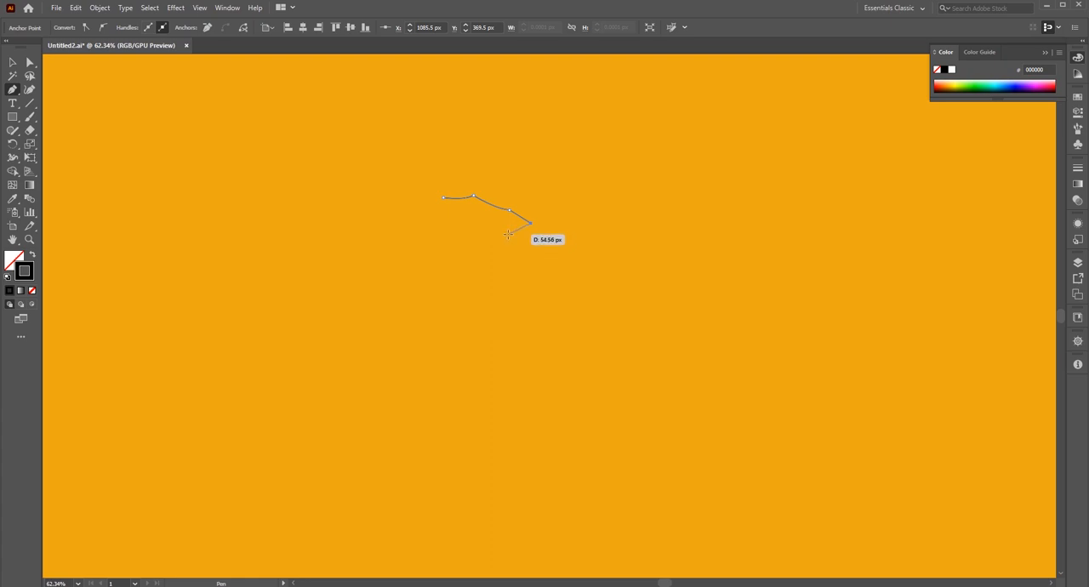
Continue the deer path with curves for the jaw, throat and chest, ending in a corner above the foreleg.
left_click(508, 232)
left_click_drag(494, 270, 500, 286)
left_click(494, 271)
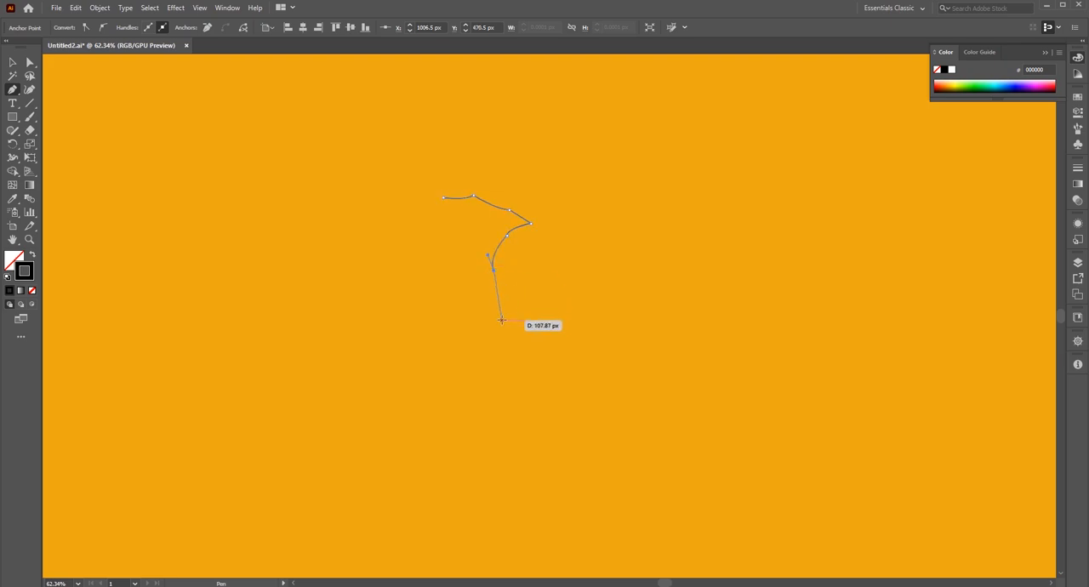
left_click(498, 325)
left_click_drag(482, 342, 482, 342)
left_click(498, 323)
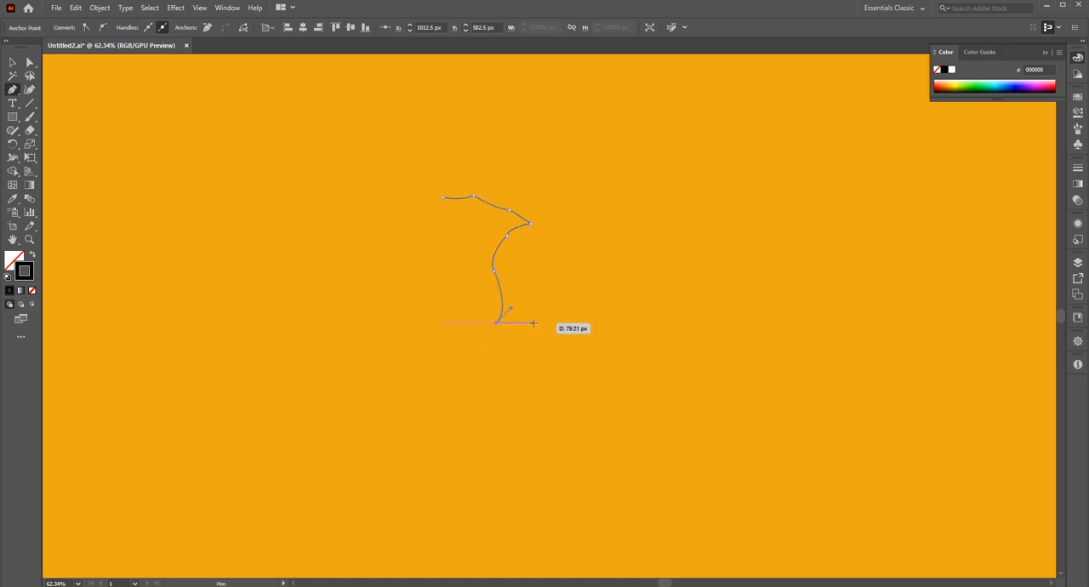
Draw the bent foreleg with a straight upper edge, an outer curve to the hoof and an inner curve back up.
left_click(533, 323)
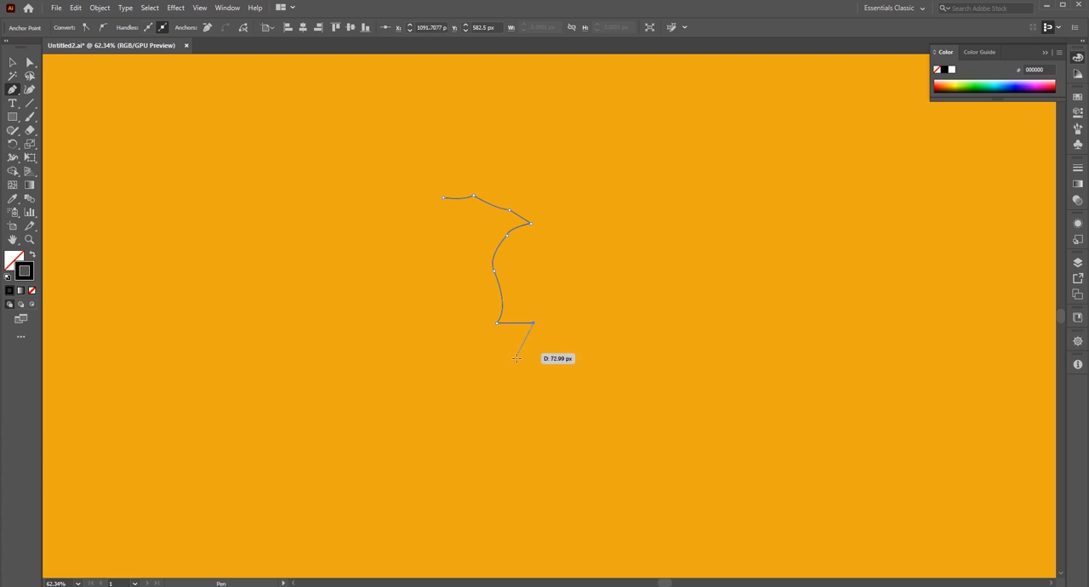
mouse_move(492, 383)
left_mouse_down()
mouse_move(463, 389)
mouse_move(481, 384)
left_mouse_up()
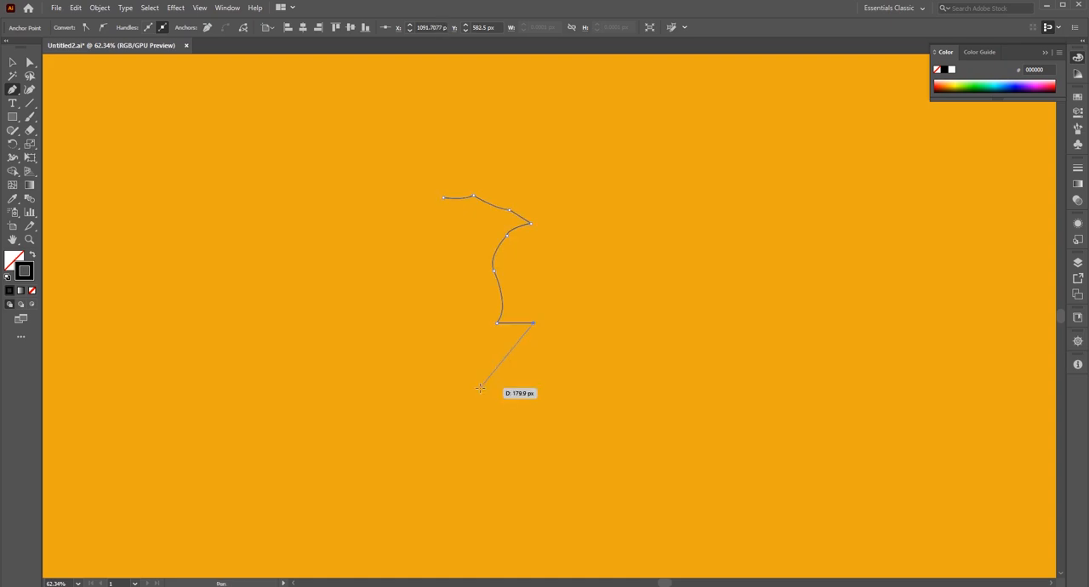
key("ctrl+z")
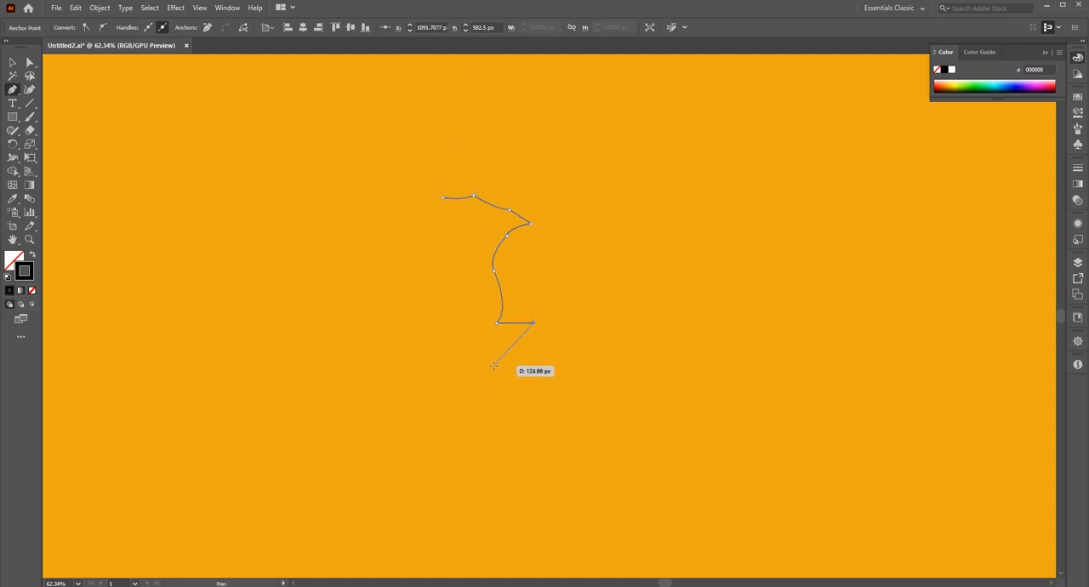
mouse_move(489, 375)
left_mouse_down()
mouse_move(471, 376)
mouse_move(500, 358)
left_mouse_up()
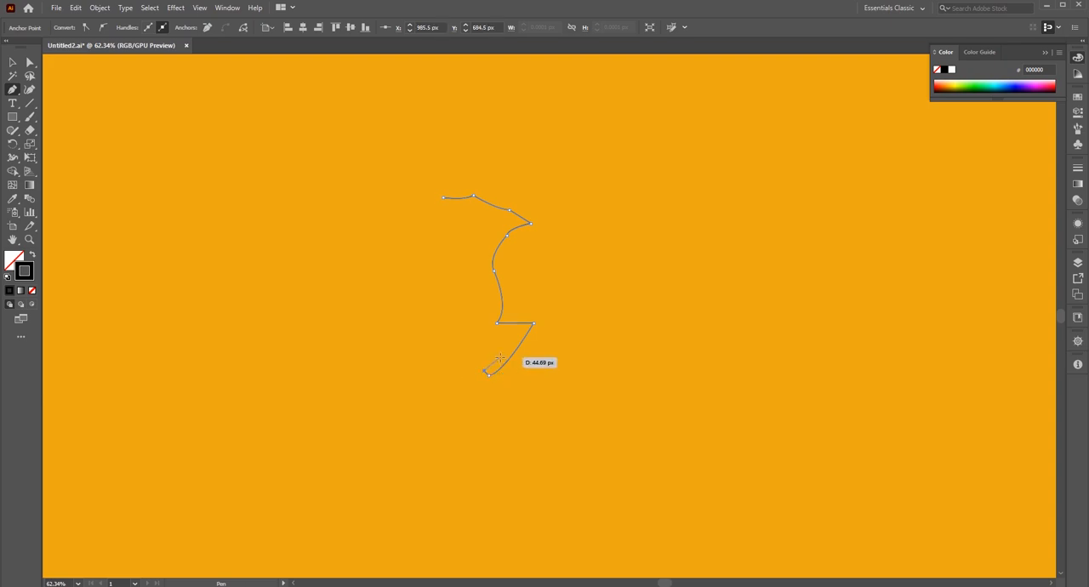
left_click(508, 353)
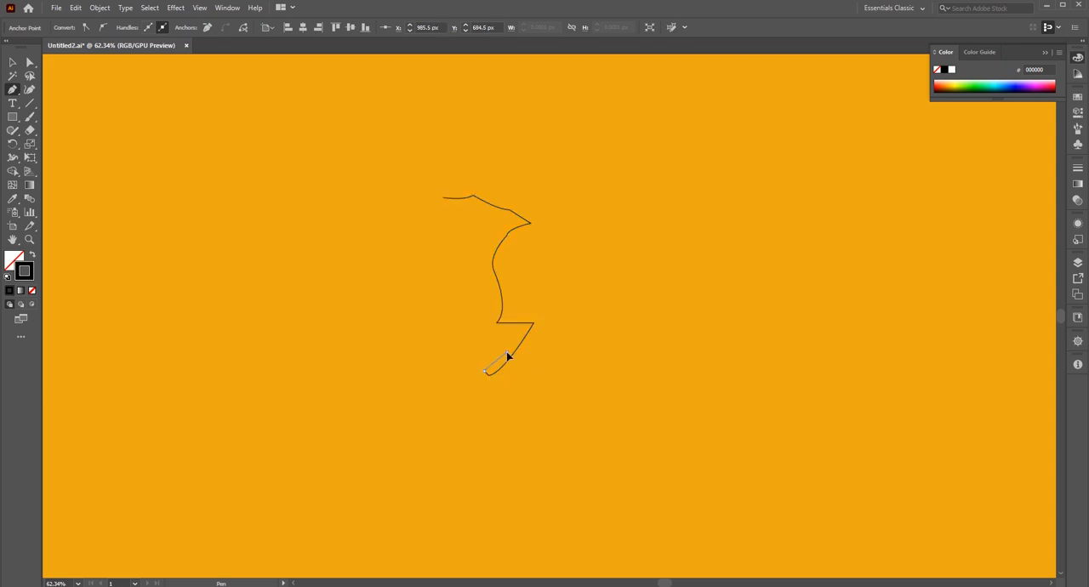
left_click_drag(515, 338, 518, 335)
left_click(507, 352)
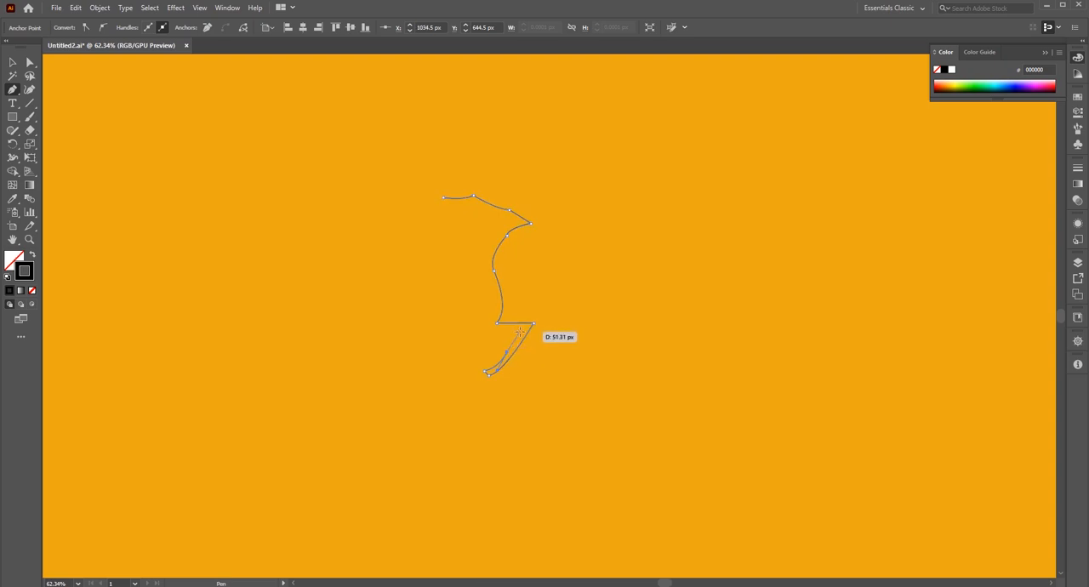
Extend the path from the inner knee to the lower belly and curve it up to a sharp rear point.
left_click_drag(520, 333, 398, 294)
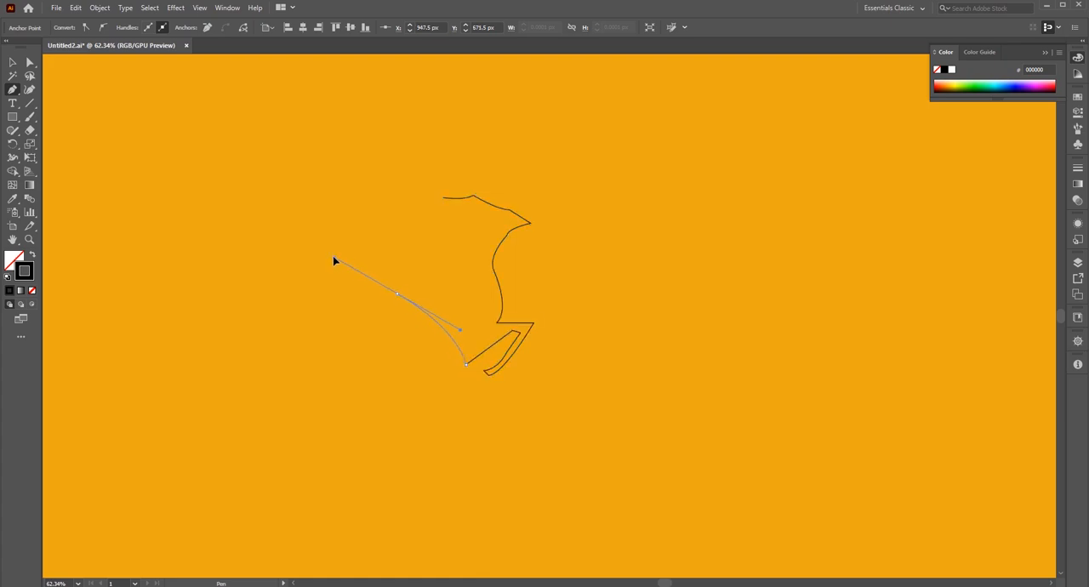
left_click_drag(334, 258, 324, 252)
left_click(398, 295)
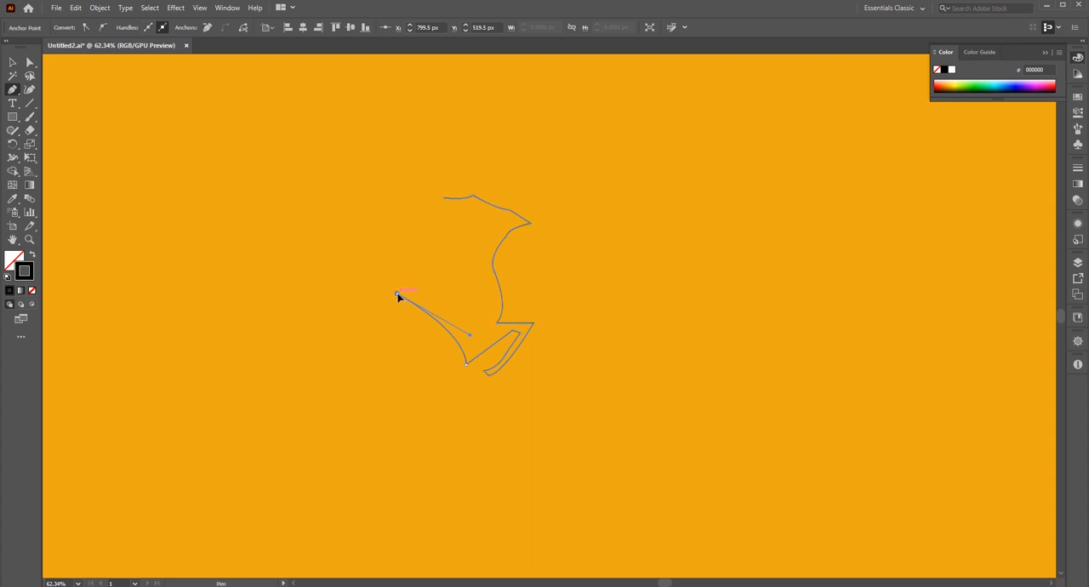
Draw the back and neck curves, close the deer path at the ear tip and deselect it.
left_click(462, 249)
left_click_drag(462, 249, 452, 226)
left_click(442, 257)
left_click_drag(468, 214, 492, 203)
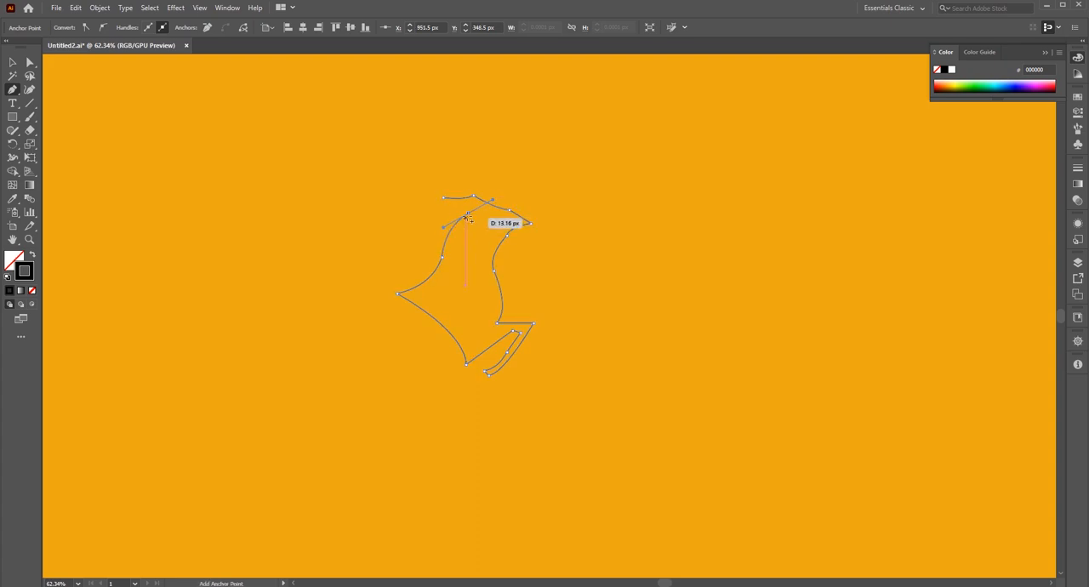
left_click(467, 213)
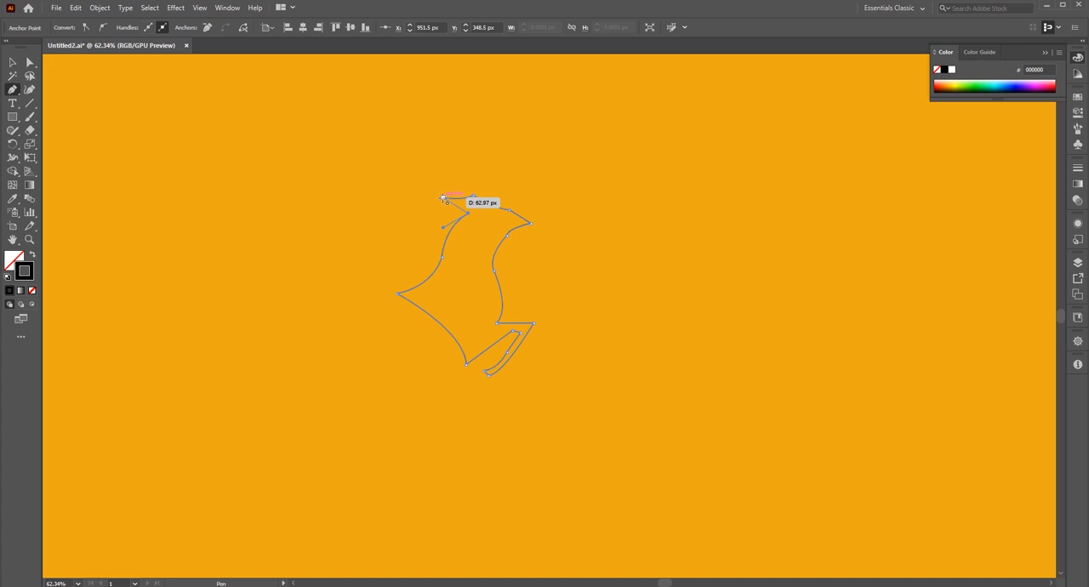
left_click(441, 199)
left_click_drag(443, 185, 443, 185)
left_click(12, 62)
left_click(131, 175)
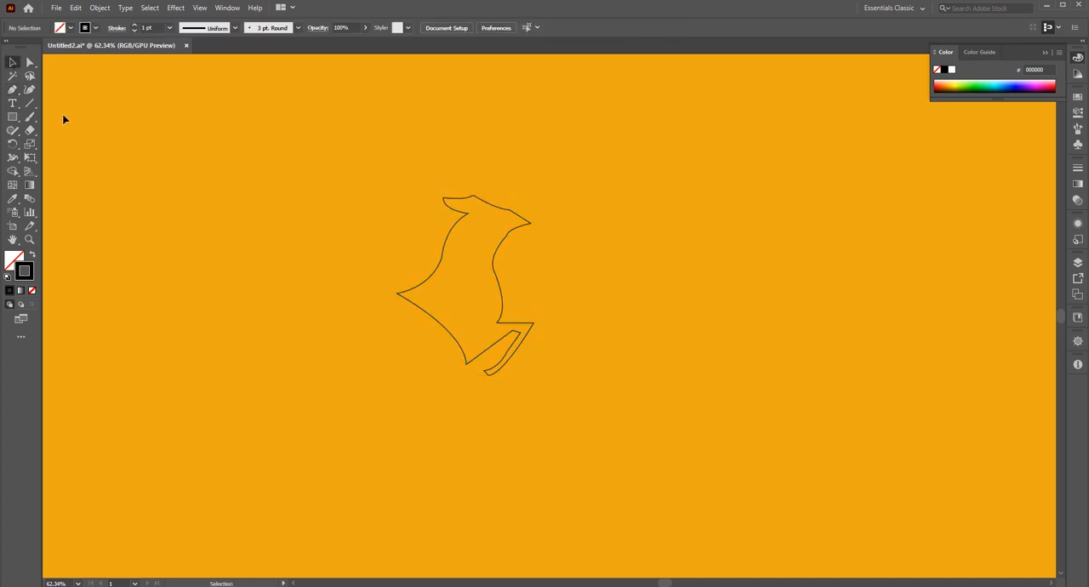
Round the deer's nose corner and the ear tip, giving the ear a radius of about 6.5 px.
left_click(29, 63)
left_click(530, 223)
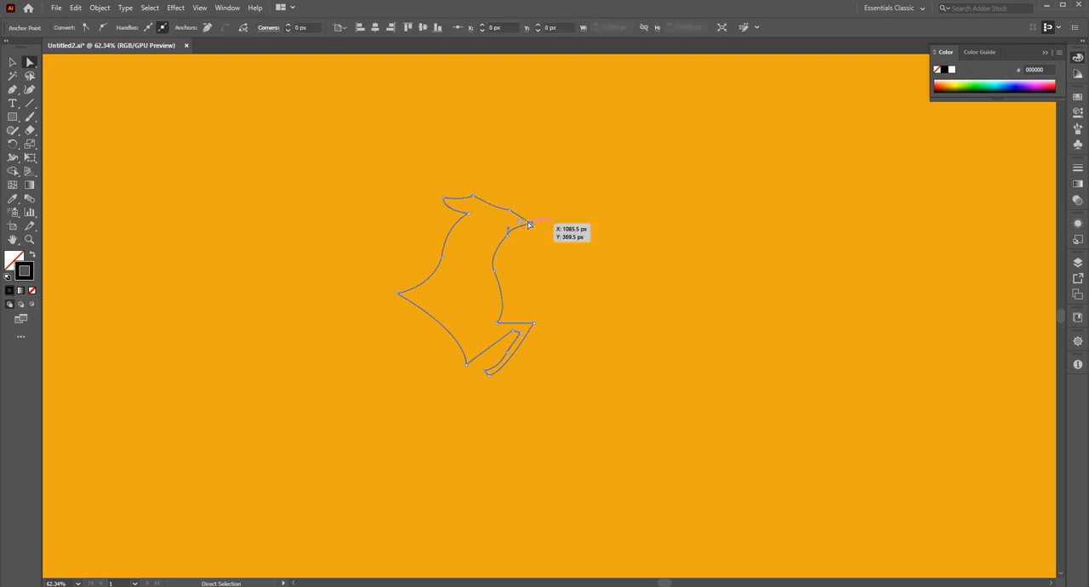
left_click_drag(520, 223, 513, 223)
left_click(547, 268)
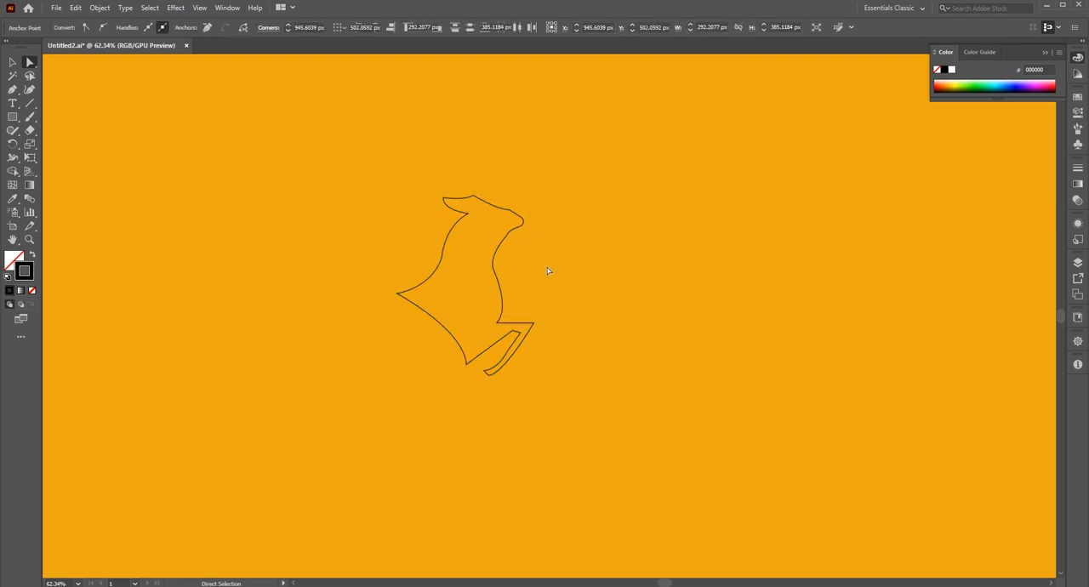
left_click(447, 201)
left_click_drag(445, 198, 451, 208)
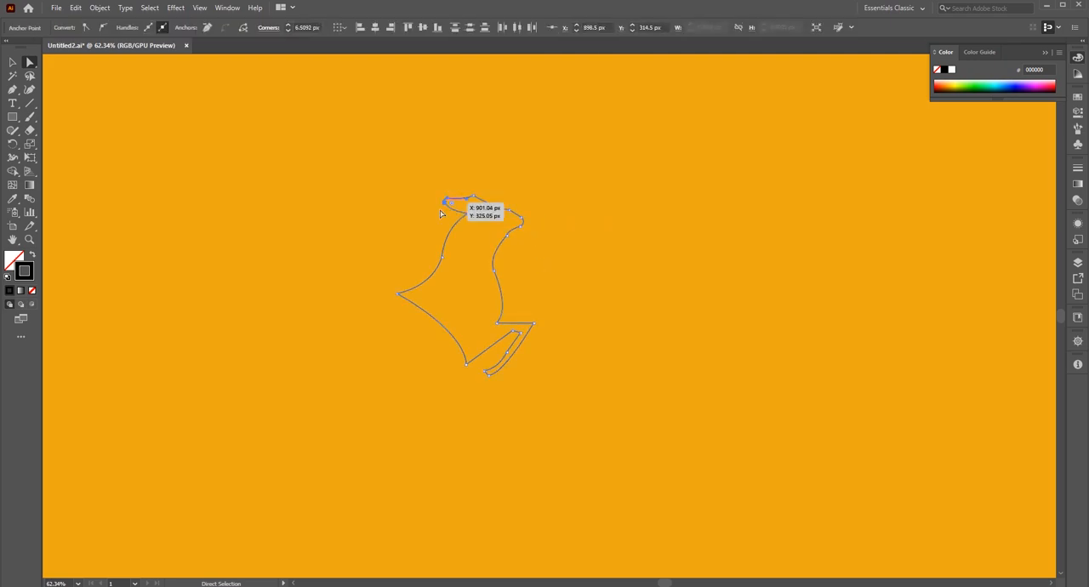
left_click(437, 221)
Flatten the chest curve slightly by adjusting the handle of the anchor above the foreleg.
left_click(501, 314)
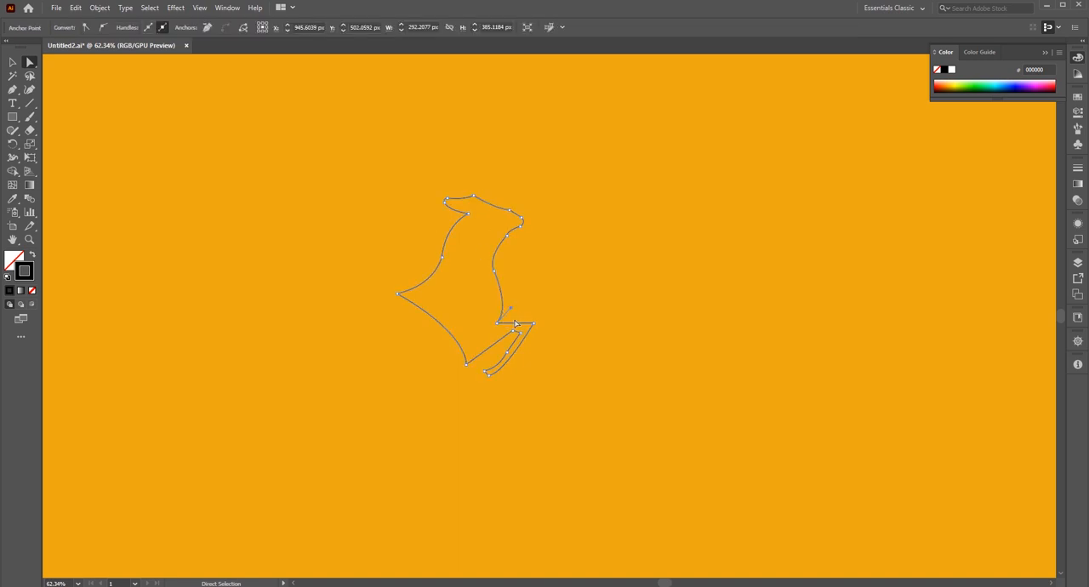
left_click(513, 310)
left_click(507, 321)
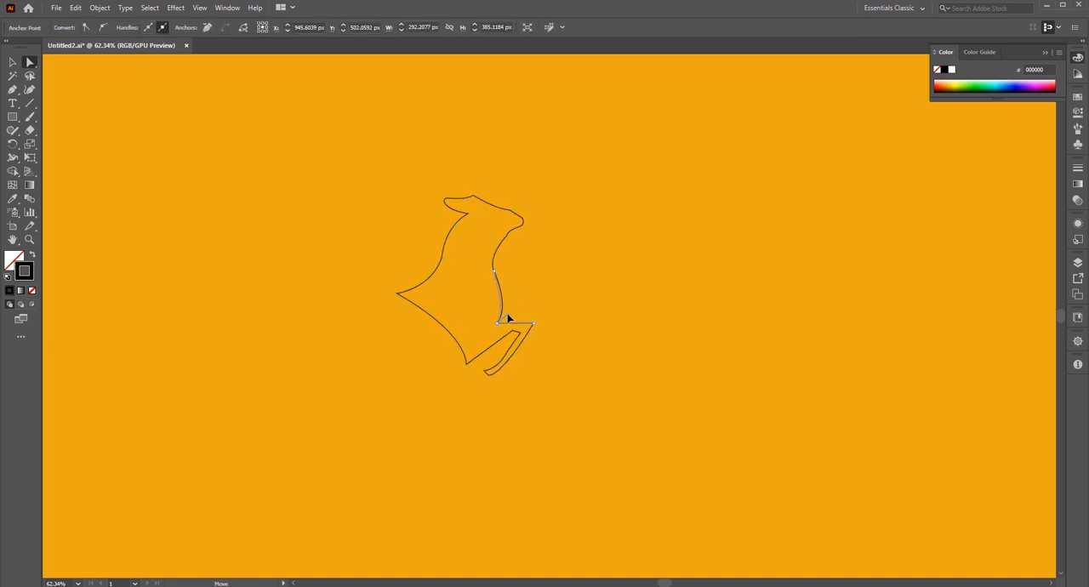
left_click(563, 306)
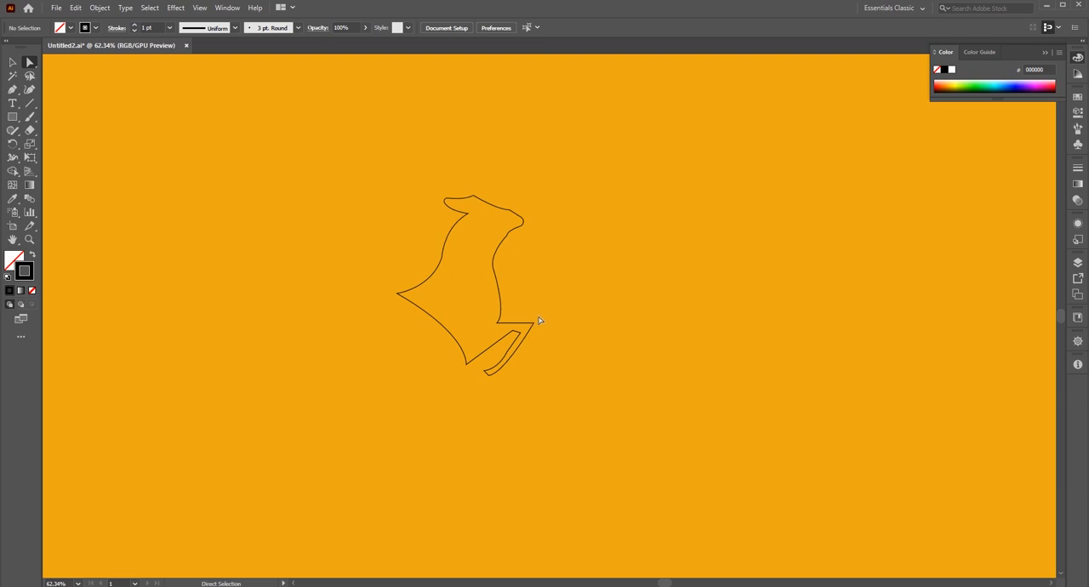
Round the foreleg's outer knee, hoof tip and inner knee corners.
left_click(534, 322)
left_click_drag(529, 327, 525, 331)
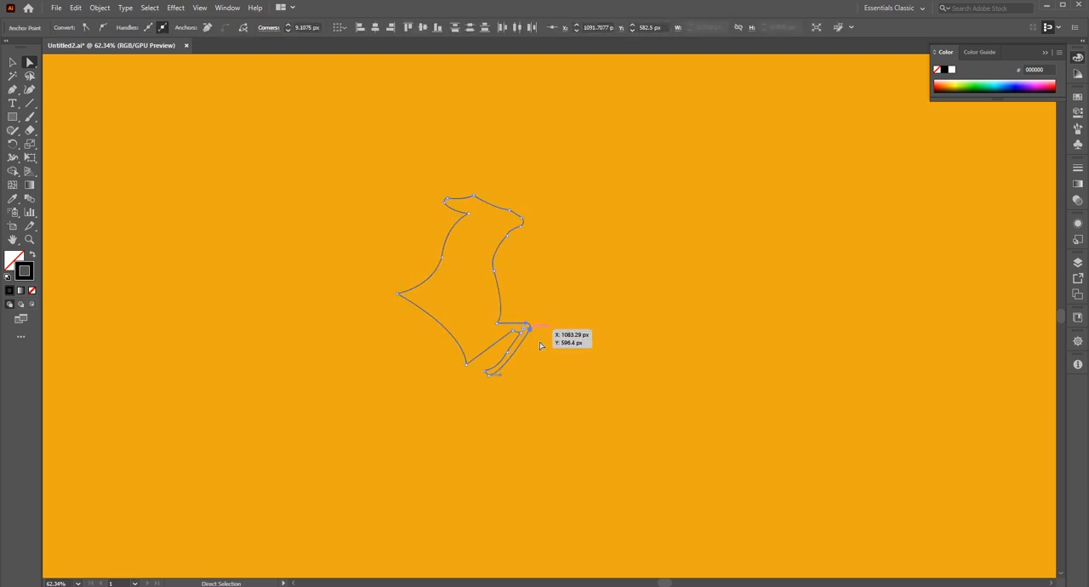
left_click(551, 350)
left_click(490, 376)
left_click_drag(491, 375, 494, 373)
left_click(521, 375)
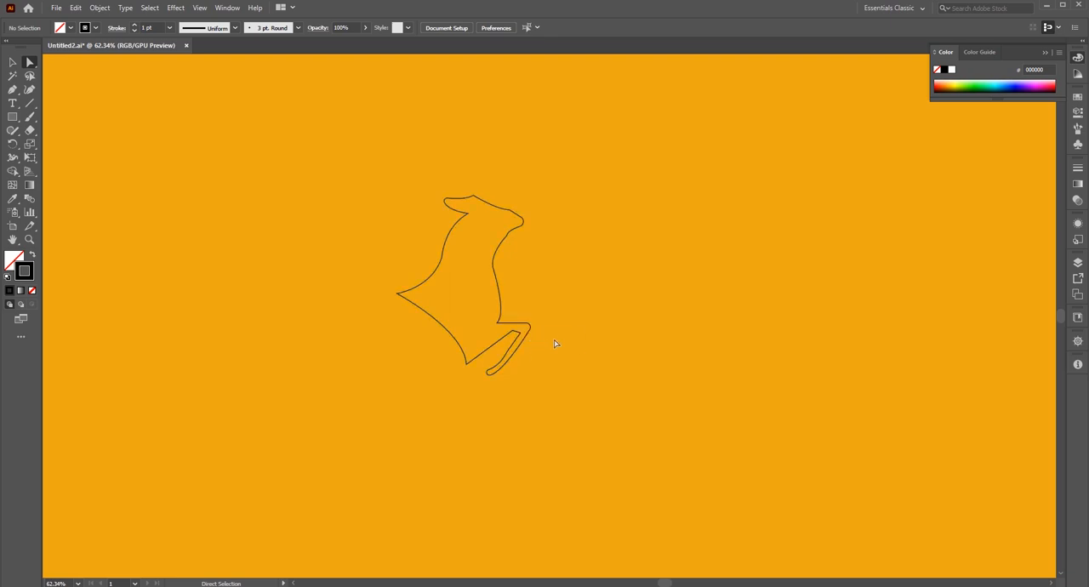
left_click(514, 335)
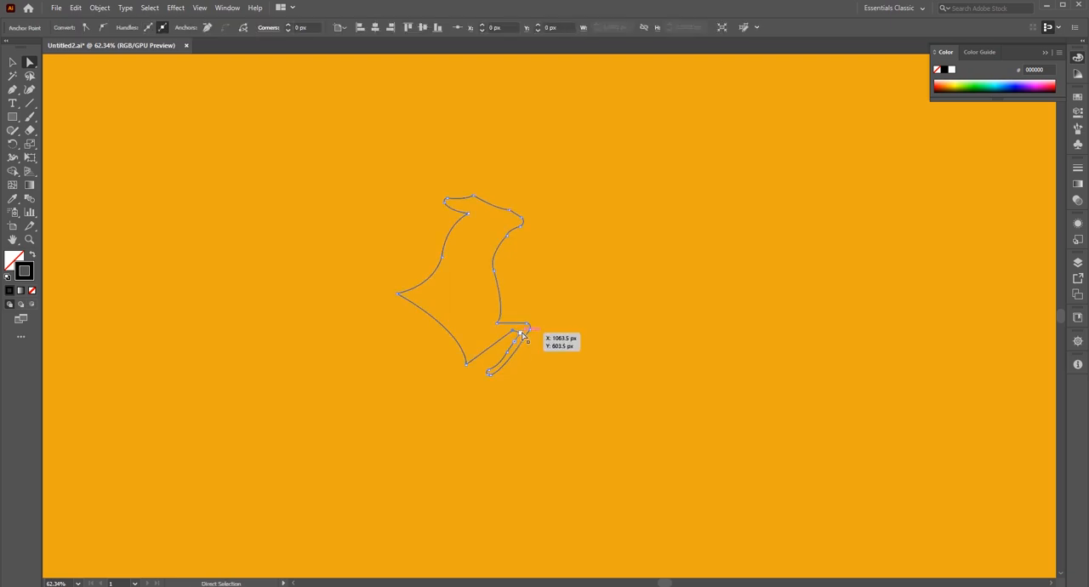
left_click(567, 364)
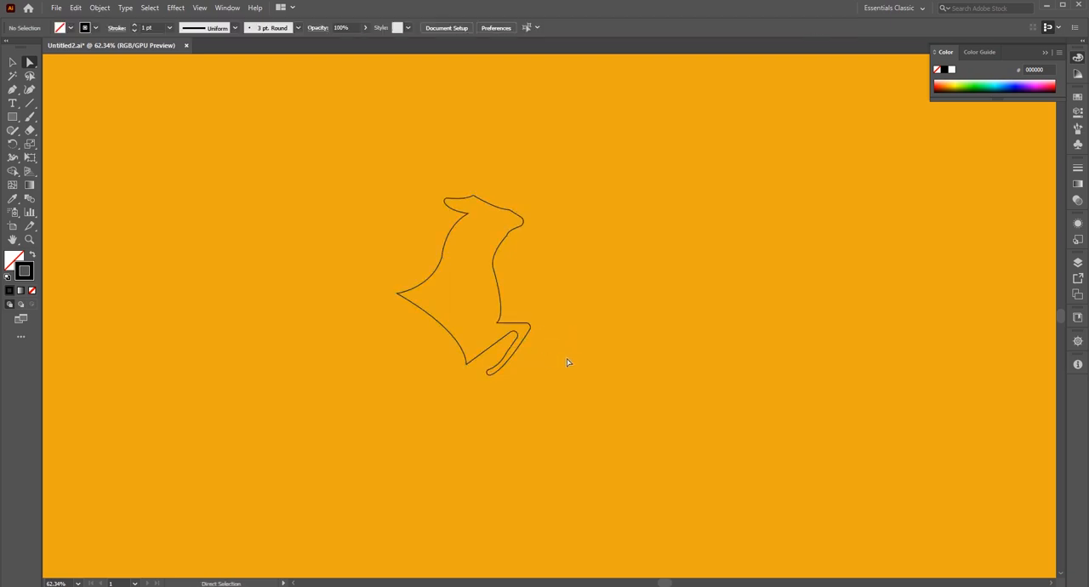
Refine the throat and lower chest curves by adjusting the direction handles of their anchor points.
left_click(494, 261)
left_click(486, 257)
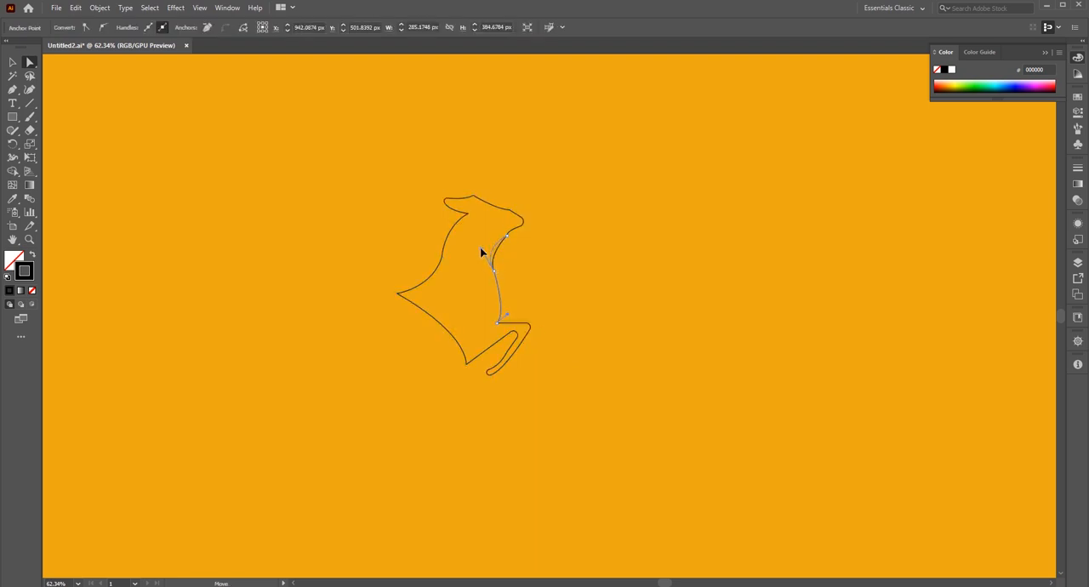
left_click(532, 303)
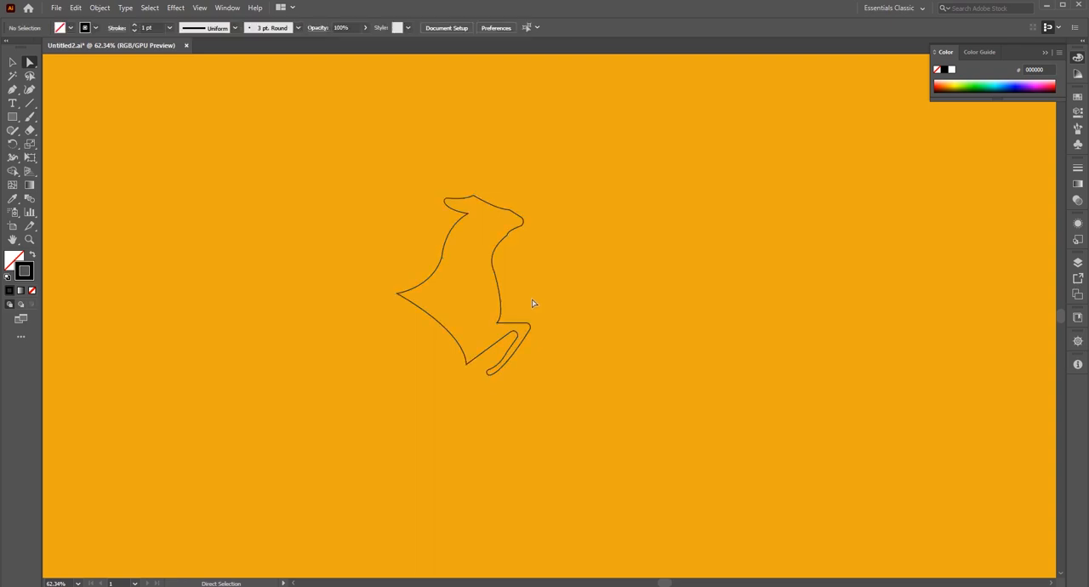
left_click(499, 312)
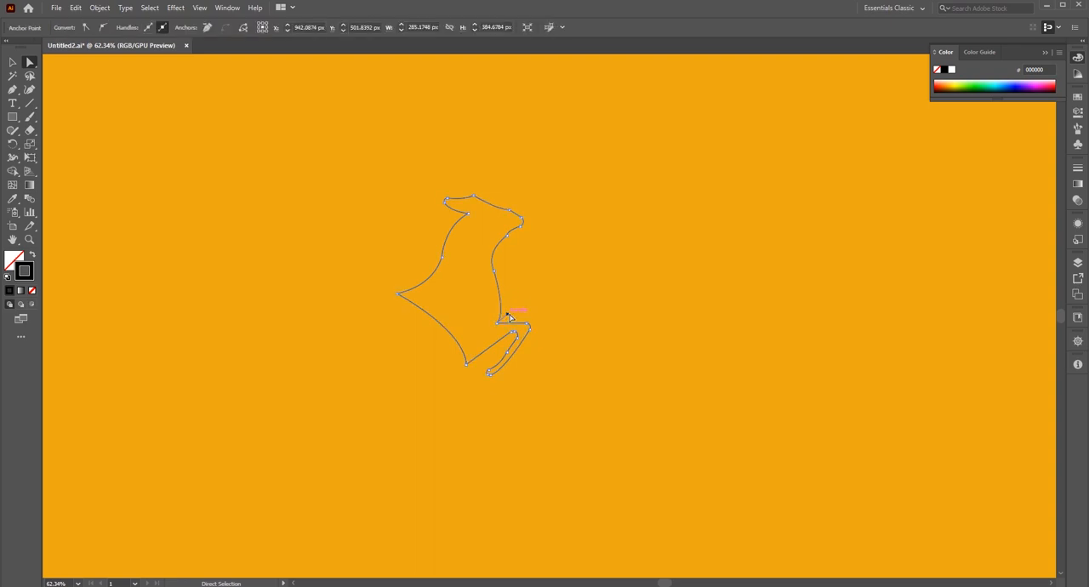
left_click(511, 316)
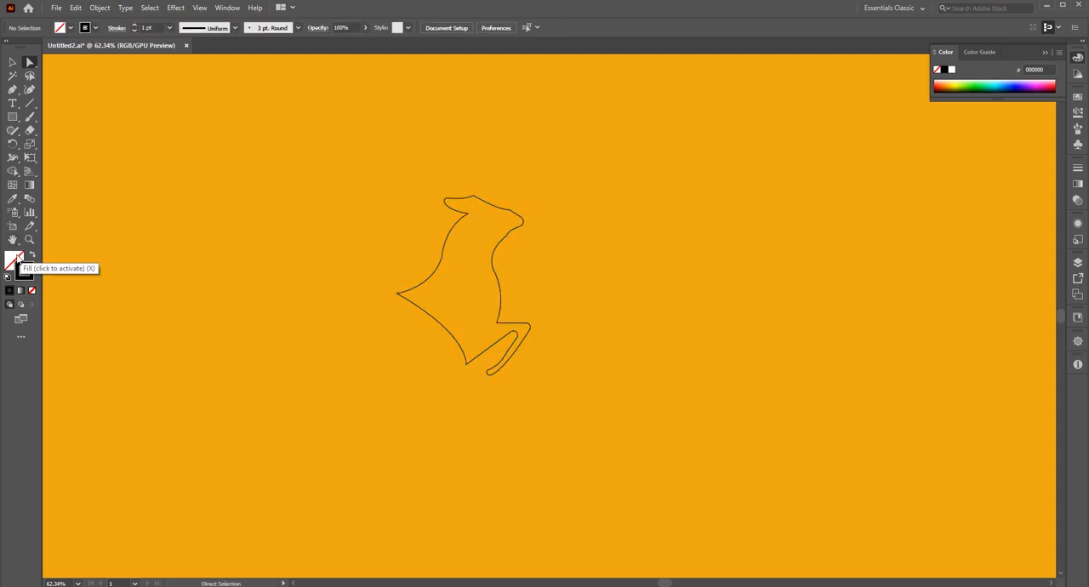
Set the fill colour to black for the deer shape.
left_click(17, 259)
double_click(17, 259)
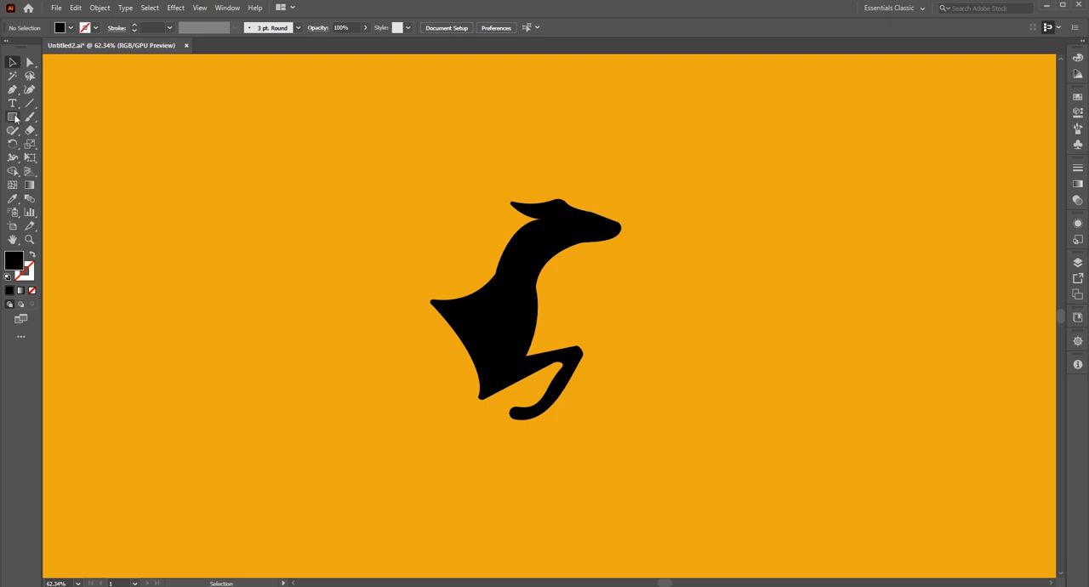
Draw a black circle about 418 px in diameter in the empty area behind the deer.
left_click_drag(15, 118, 57, 147)
left_click_drag(202, 205, 274, 275)
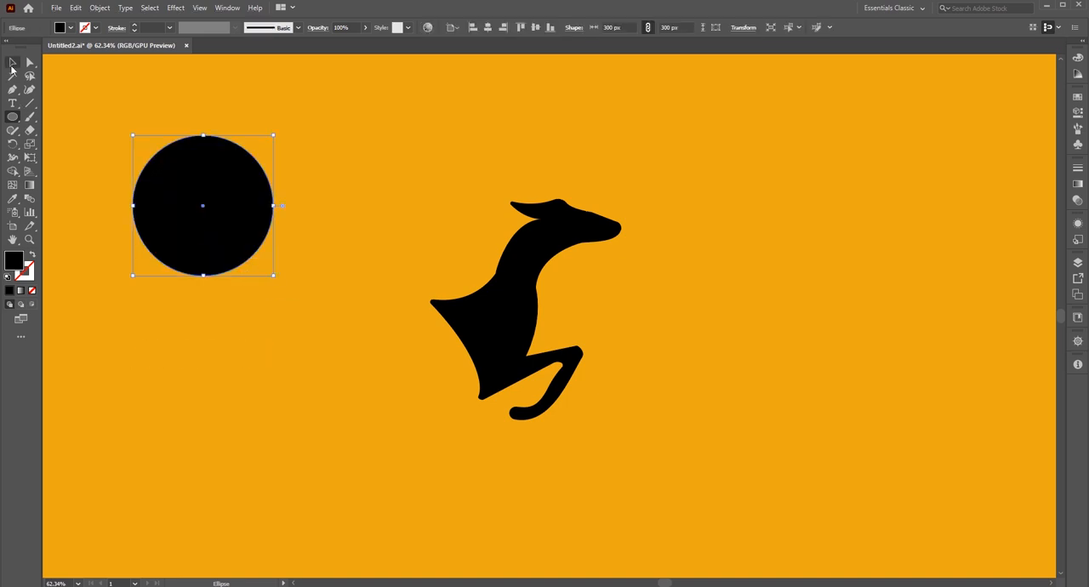
left_click_drag(275, 277, 302, 304)
left_click(12, 63)
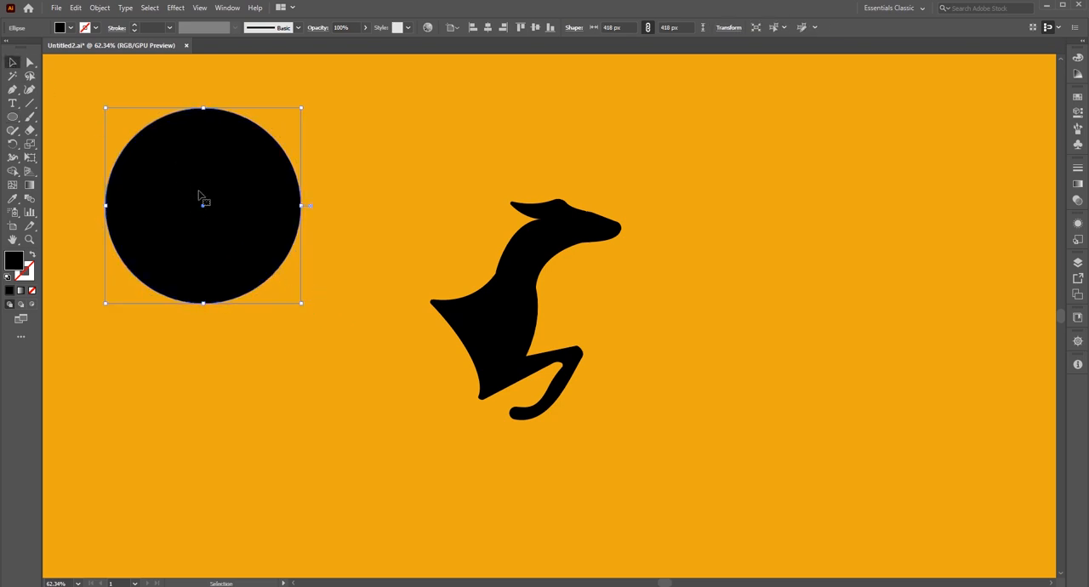
Duplicate the circle slightly up and to the right, and cut the pair down to a thin crescent with Shape Builder.
left_click_drag(202, 211, 212, 199)
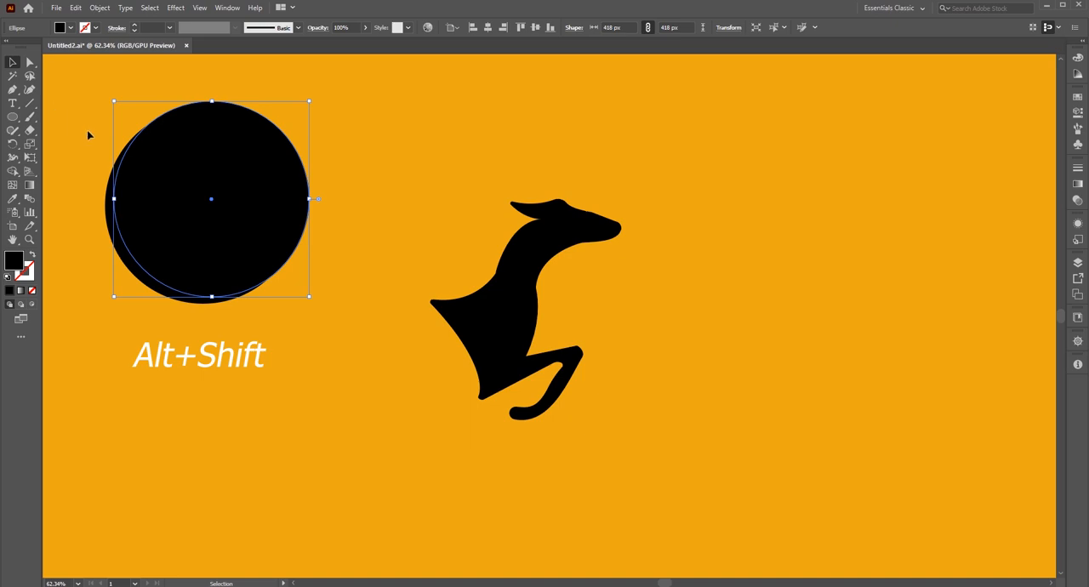
left_click_drag(87, 132, 177, 248)
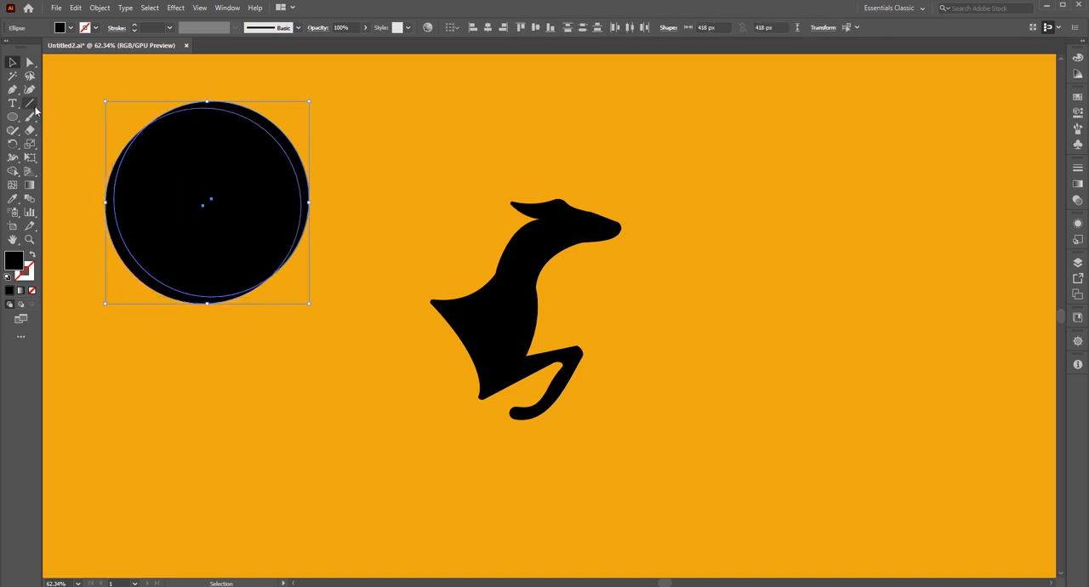
left_click(13, 170)
key("alt")
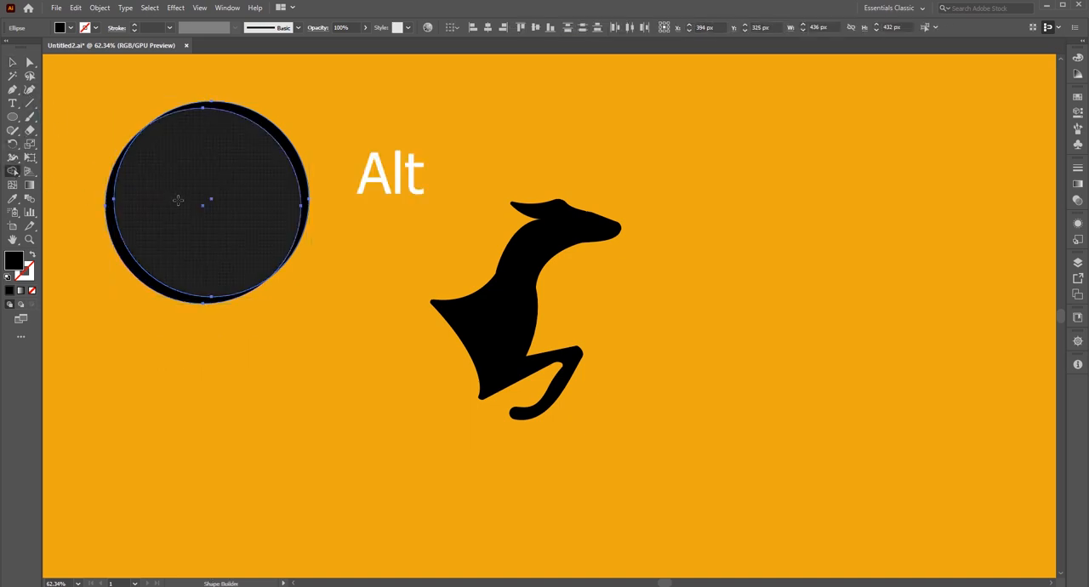
left_click(272, 136, "alt")
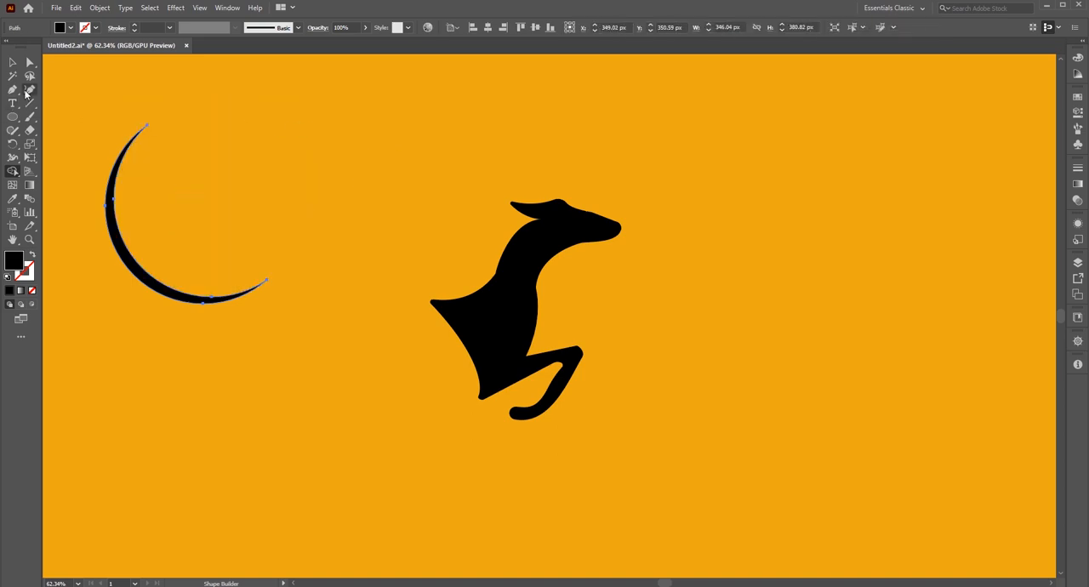
Move the crescent onto the deer's head as its outer antler.
left_click(13, 62)
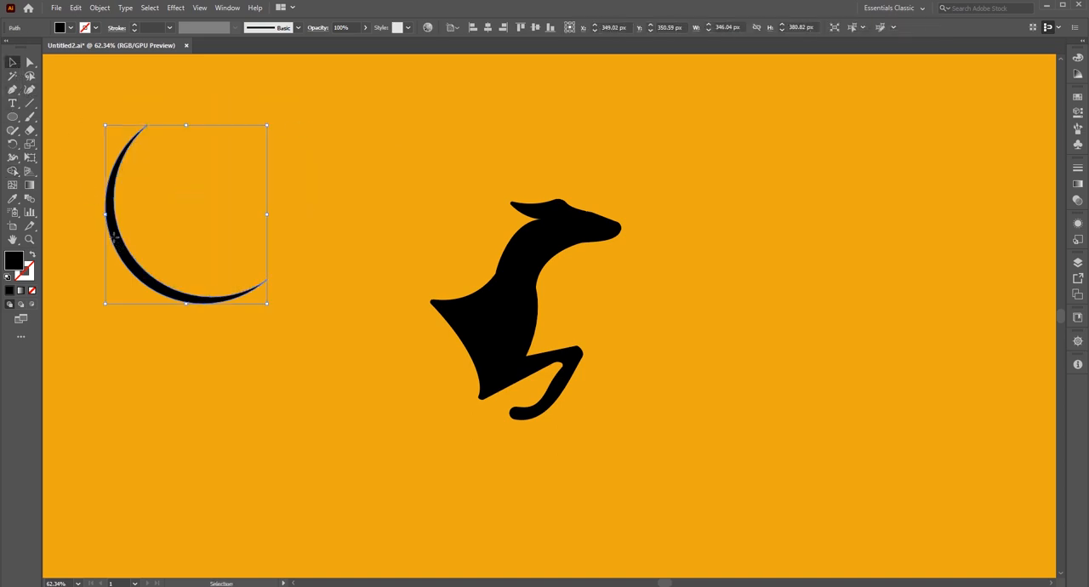
left_click_drag(113, 238, 547, 162)
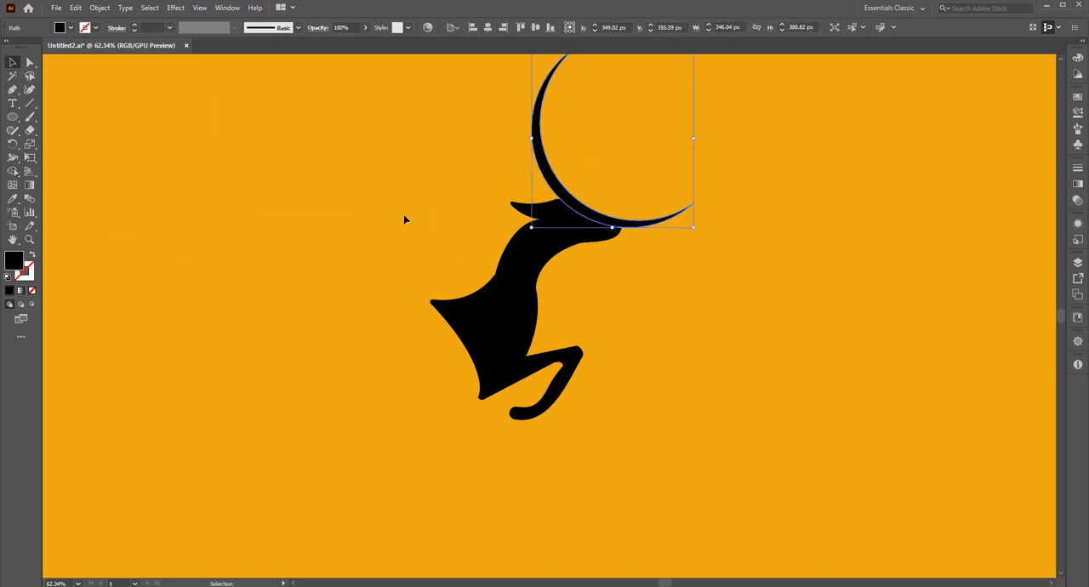
left_click(178, 228)
Draw a smaller circle about 298 px in diameter in the empty area and duplicate it slightly up and to the right.
left_click(12, 116)
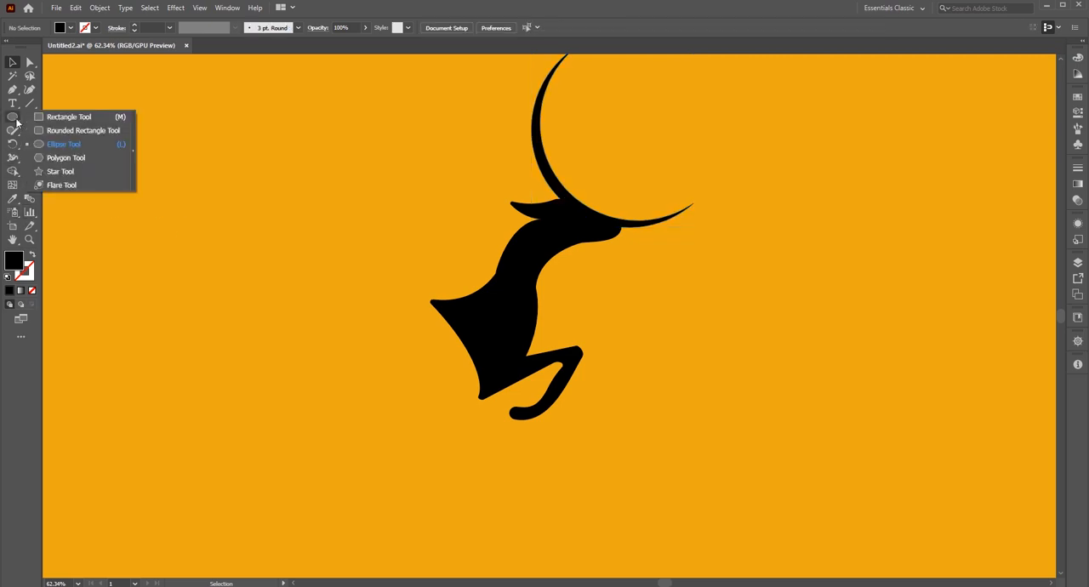
left_click(60, 144)
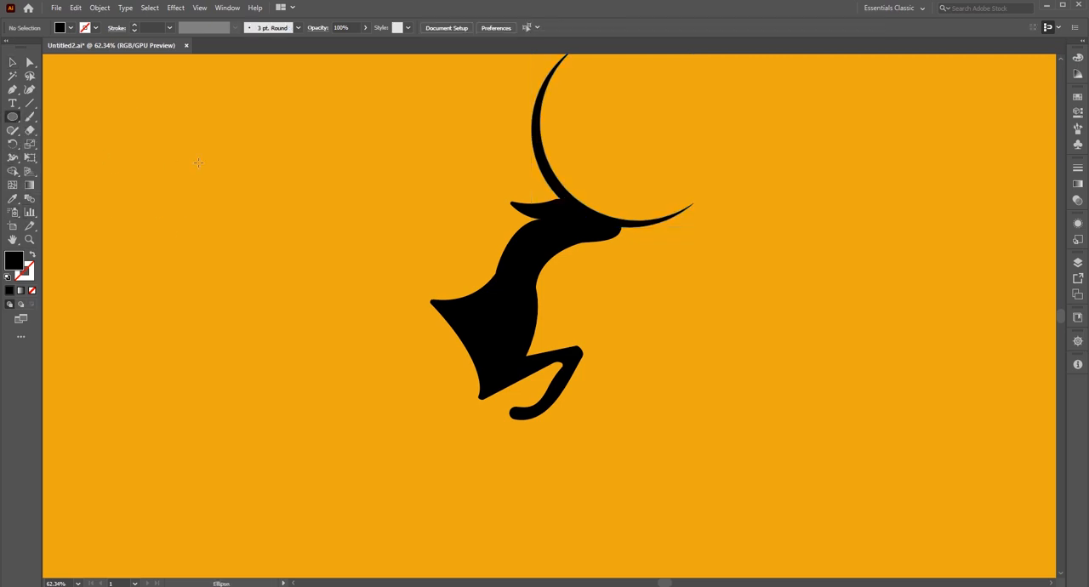
left_click_drag(198, 161, 259, 232)
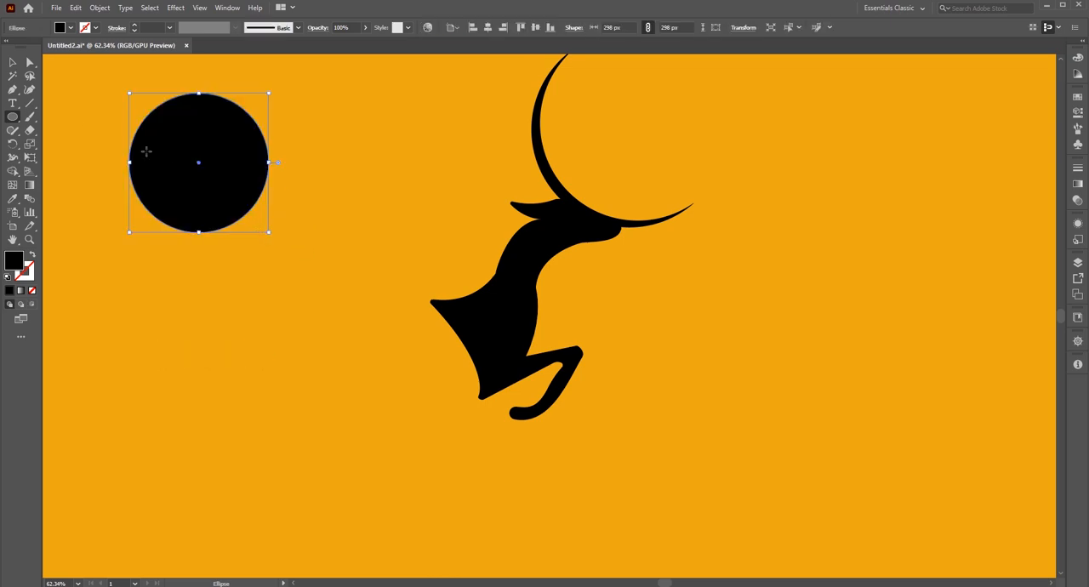
left_click(14, 63)
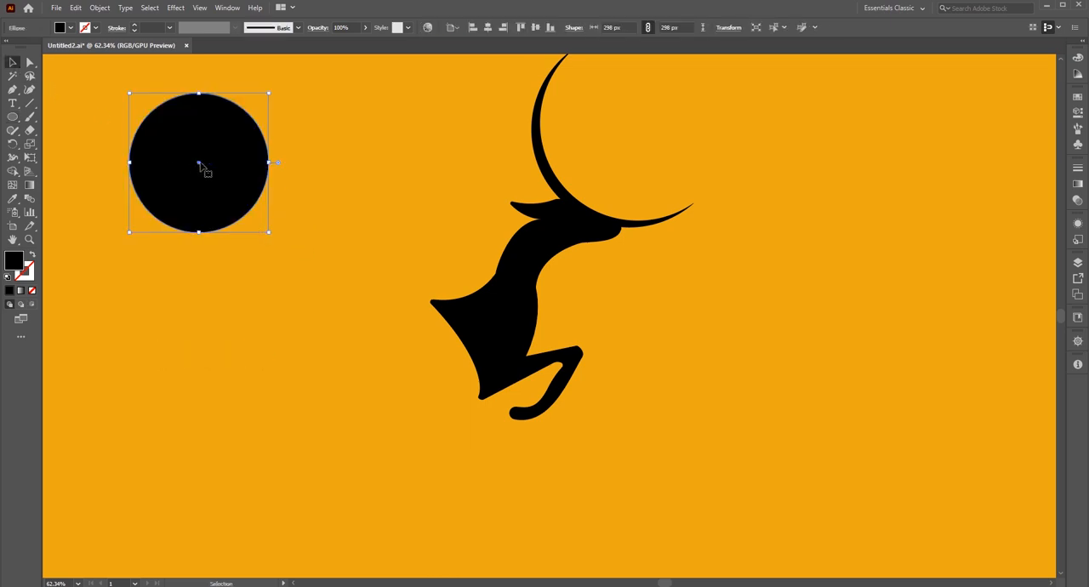
left_click_drag(199, 164, 204, 161)
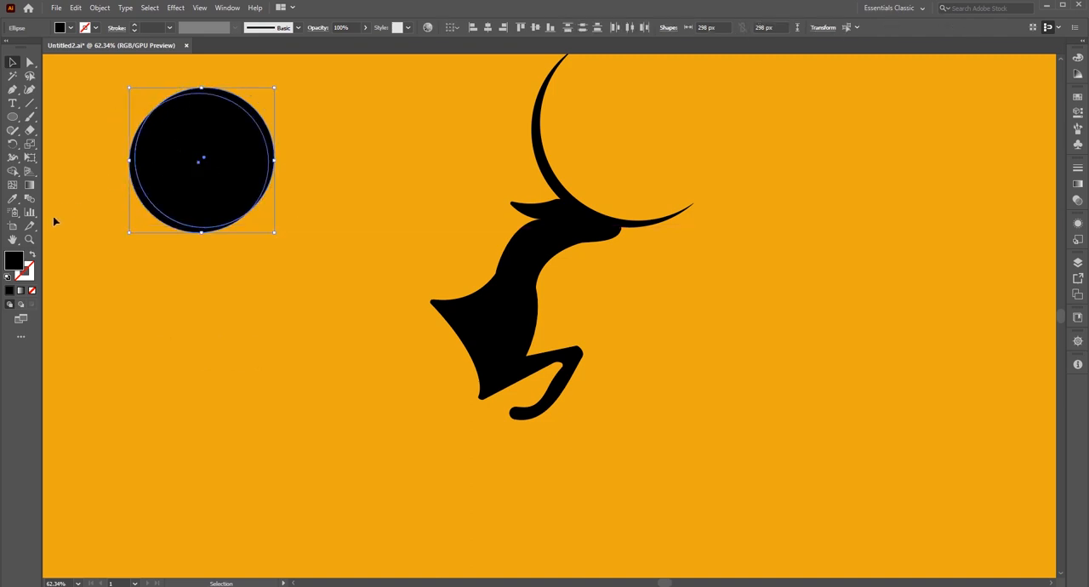
Cut the smaller circle pair to a crescent with Shape Builder and place it inside the curve of the outer antler.
left_click(12, 171)
left_click(245, 130, "alt")
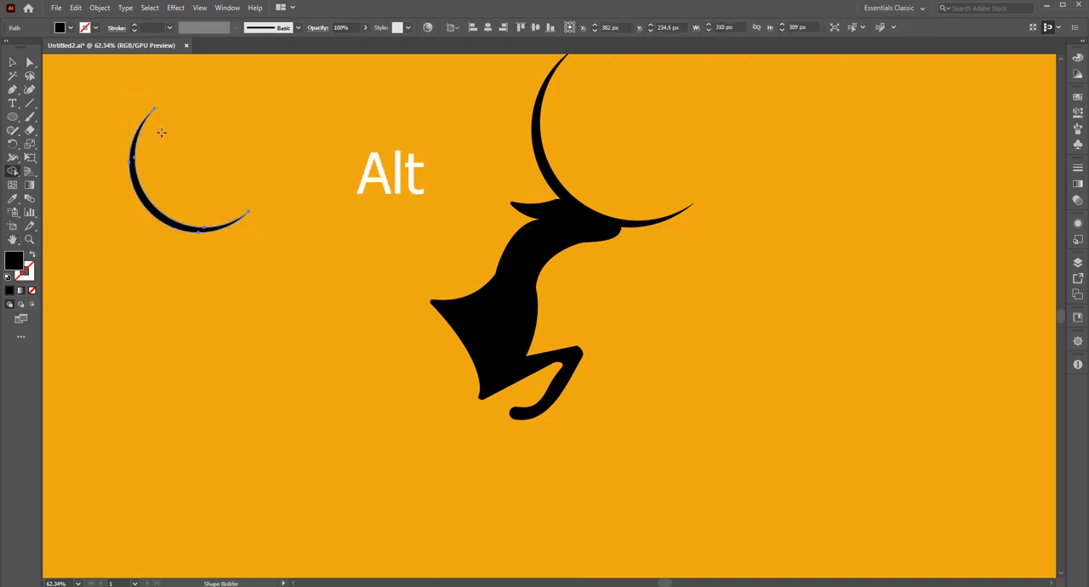
left_click(13, 63)
left_click(119, 255)
left_click_drag(145, 210, 578, 188)
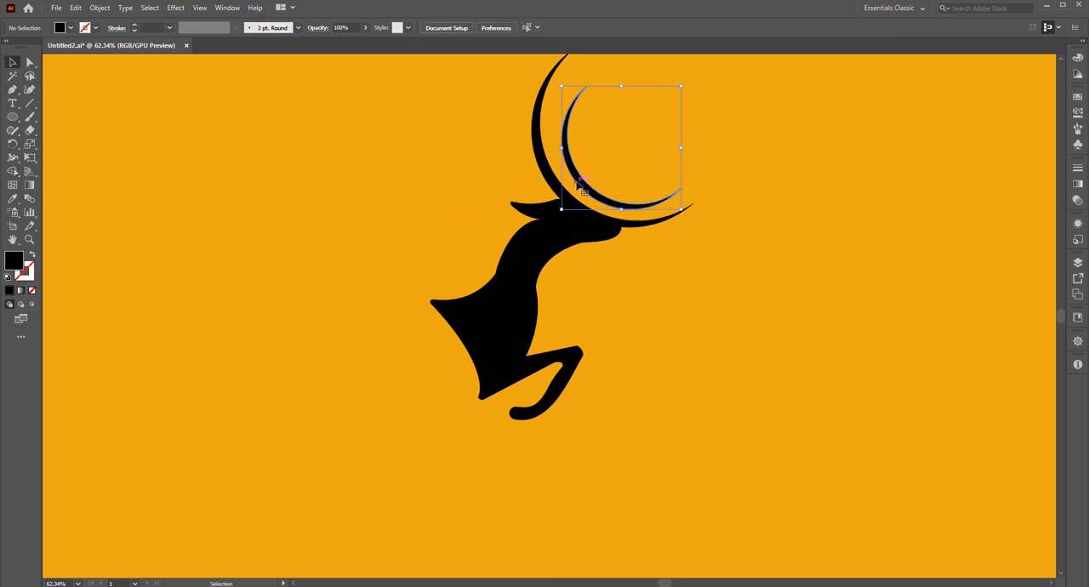
Seat both antler crescents on top of the deer's head, rotated counterclockwise and slightly scaled down.
left_click(655, 223, "shift")
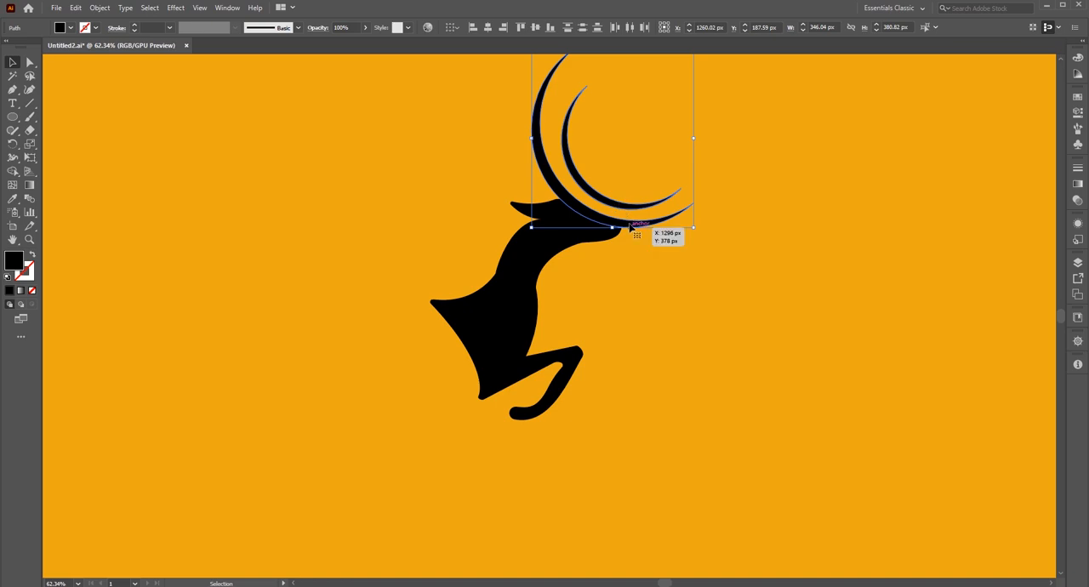
left_click_drag(629, 224, 613, 203)
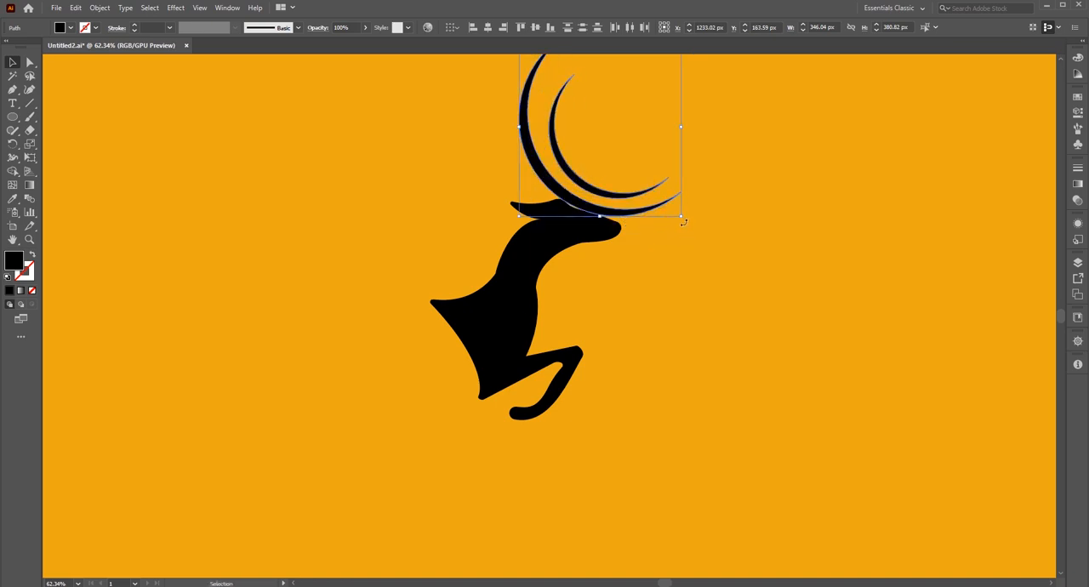
left_click_drag(683, 221, 691, 213)
left_click_drag(552, 189, 551, 193)
left_click_drag(702, 220, 708, 189)
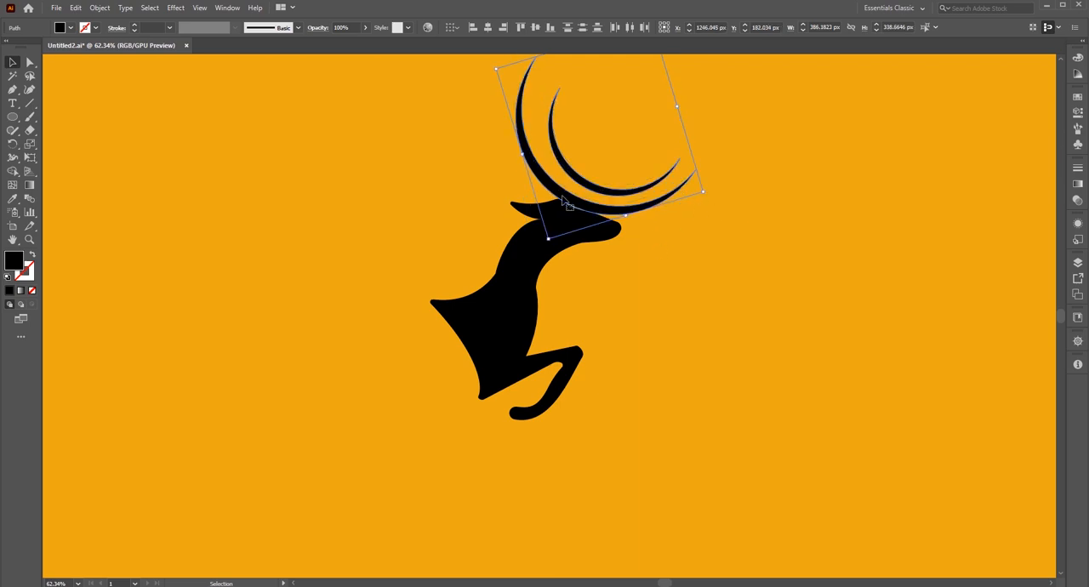
key("shift+Left")
mouse_move(542, 239)
left_mouse_down()
mouse_move(616, 241)
mouse_move(549, 231)
left_mouse_up()
left_click_drag(551, 189, 551, 193)
left_click(729, 257)
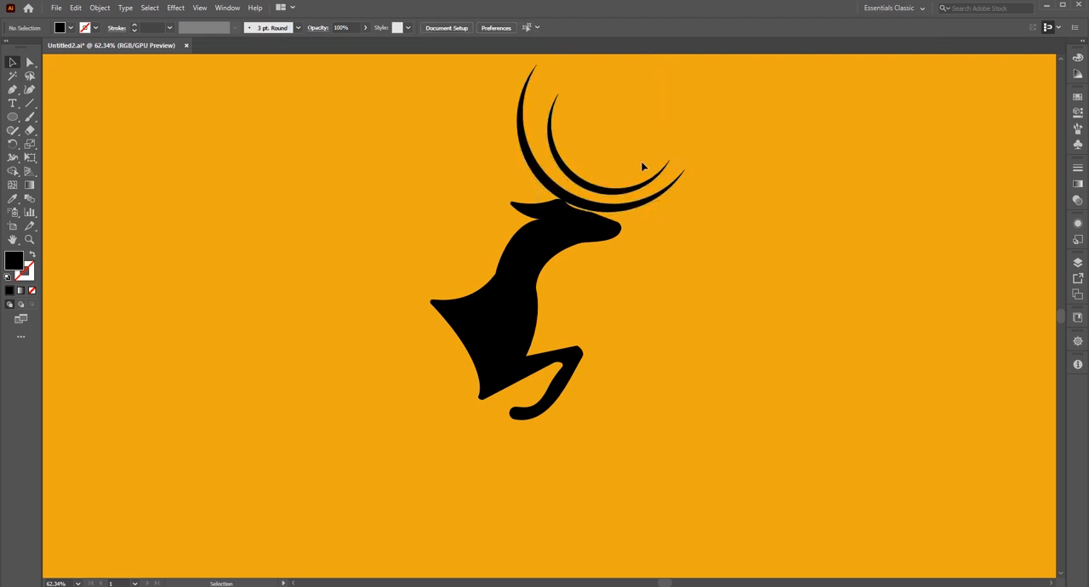
Group the two antler crescents.
left_click_drag(641, 163, 665, 197)
right_click(653, 180)
left_click(690, 269)
left_click(747, 330)
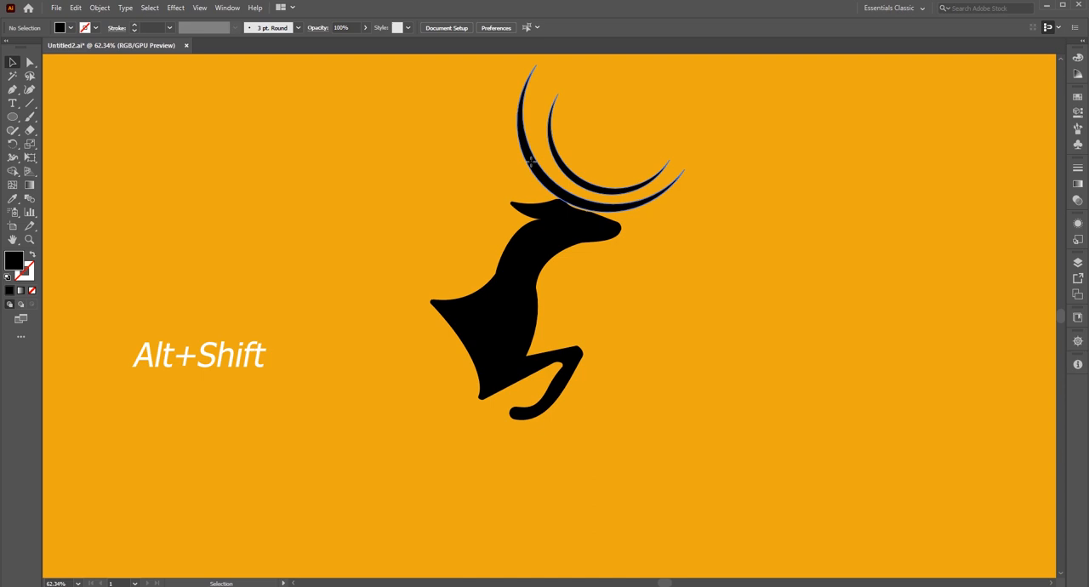
Duplicate the antler group and rotate the copy against the deer's rump so its crescents curve around the rear.
left_click_drag(529, 162, 244, 455)
left_click_drag(414, 473, 233, 317)
left_click_drag(368, 376, 435, 308)
left_click_drag(429, 458, 412, 465)
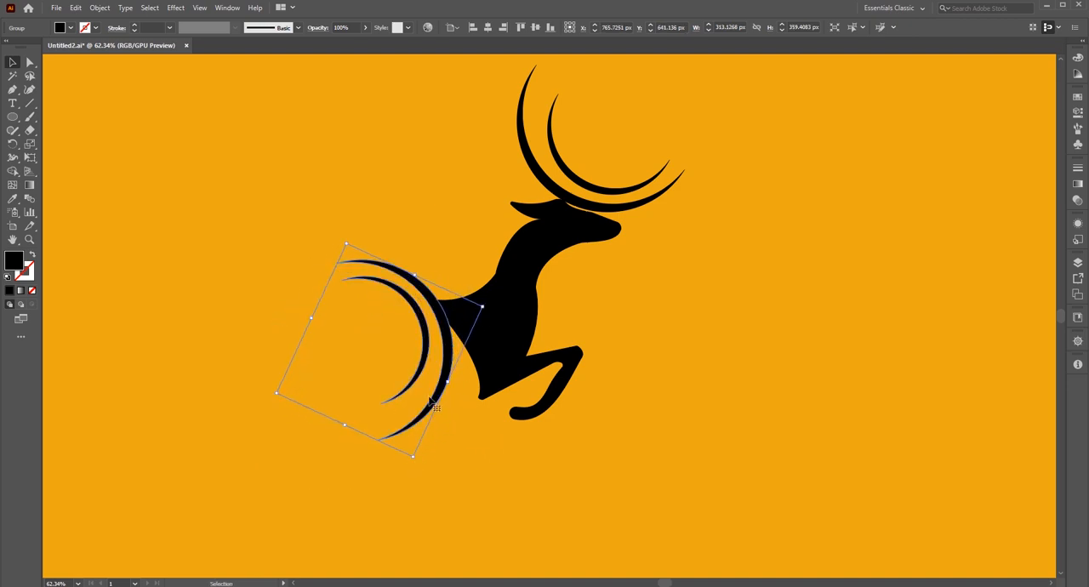
Shift the rear crescents slightly down and rotate them a little clockwise to follow the line of the deer's back.
left_click_drag(443, 332, 449, 344)
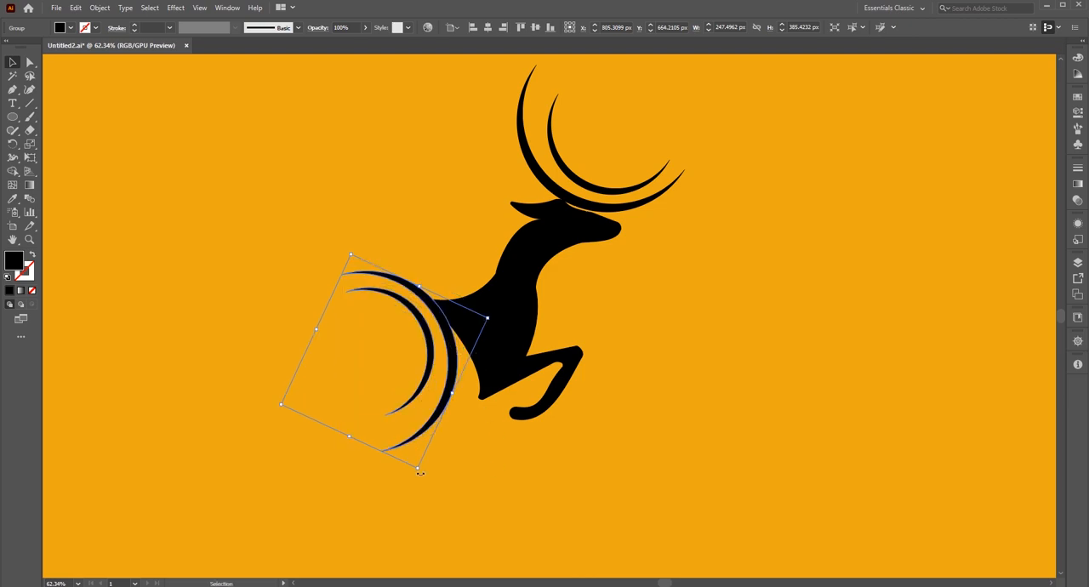
left_click_drag(419, 472, 403, 476)
left_click(452, 479)
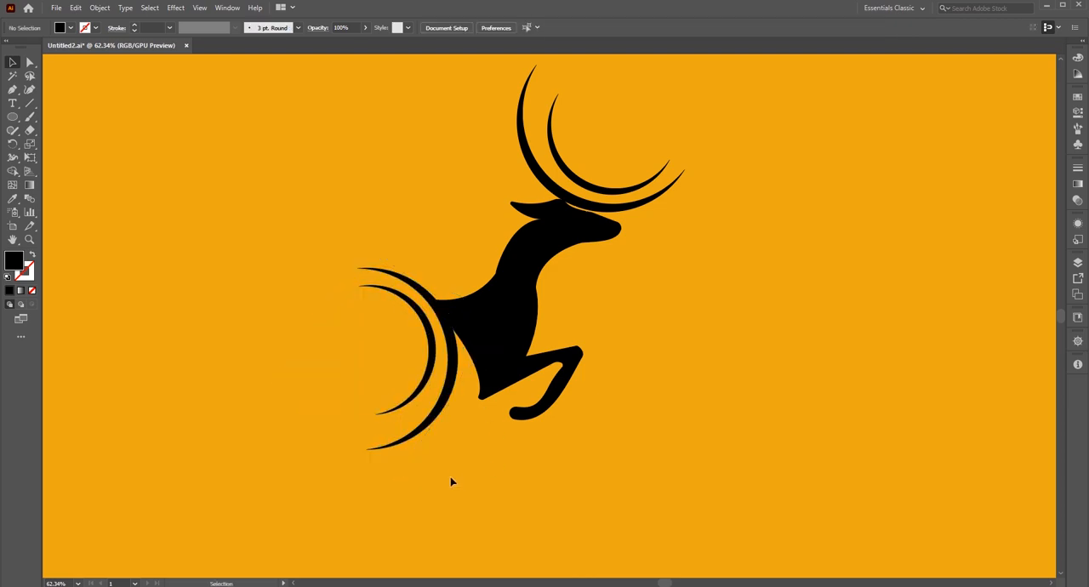
left_click(399, 301)
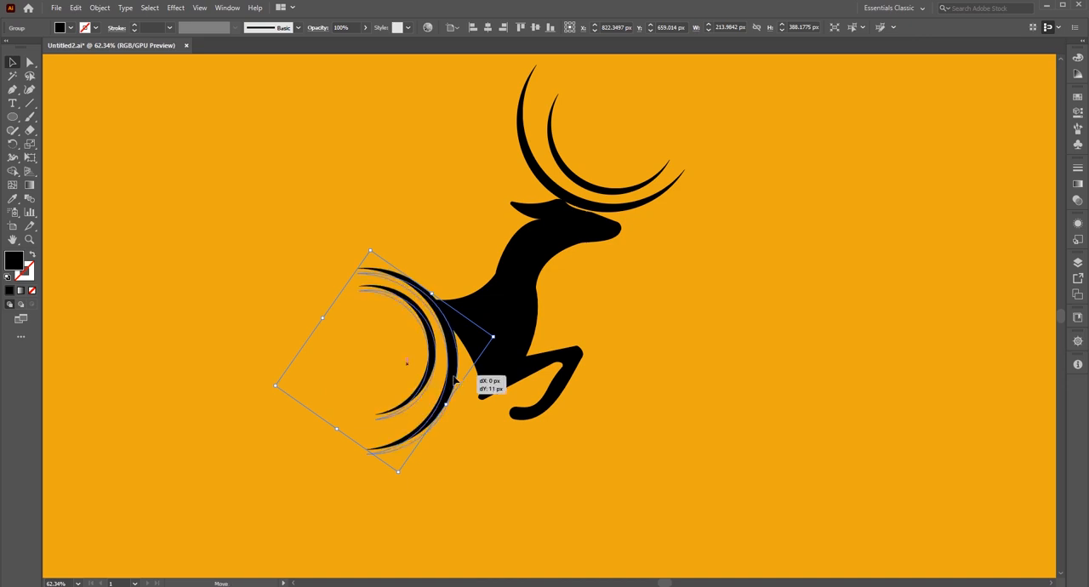
left_click(494, 462)
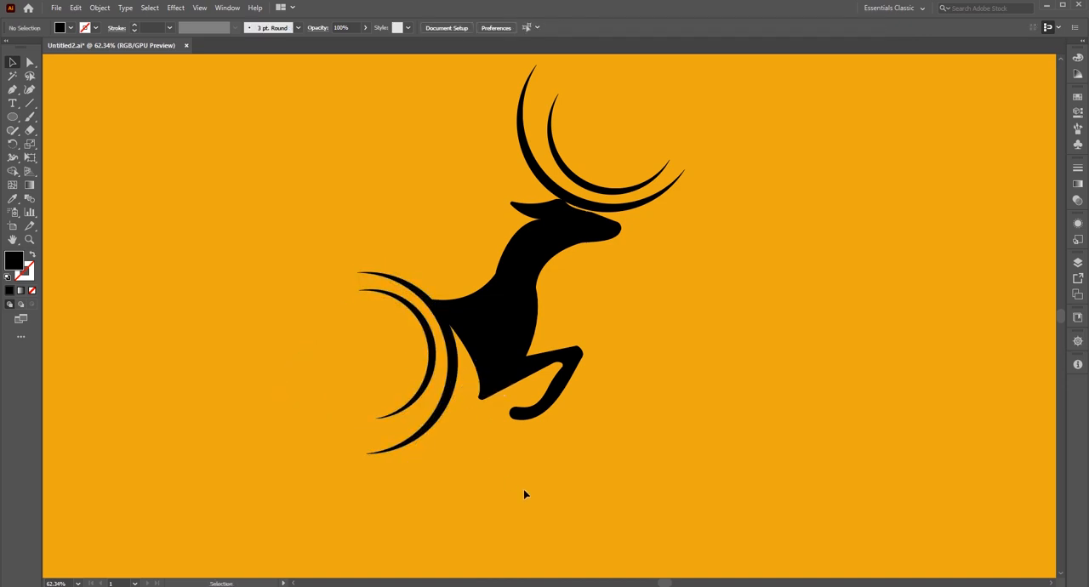
Move the rear crescents closer to the body, down and to the right, and turn them slightly further clockwise.
left_click(428, 416)
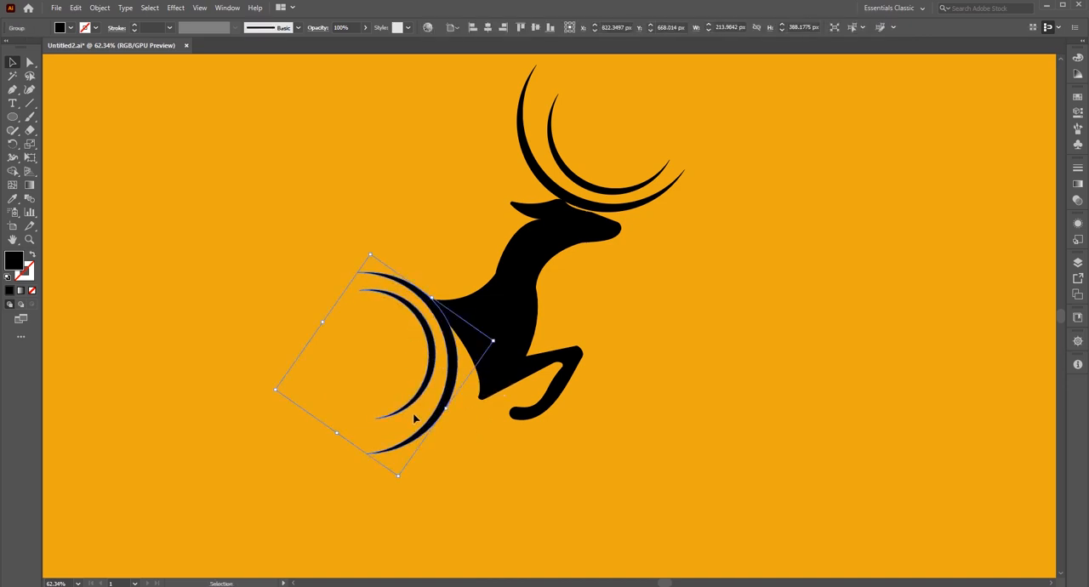
left_click_drag(454, 360, 458, 365)
left_click(525, 493)
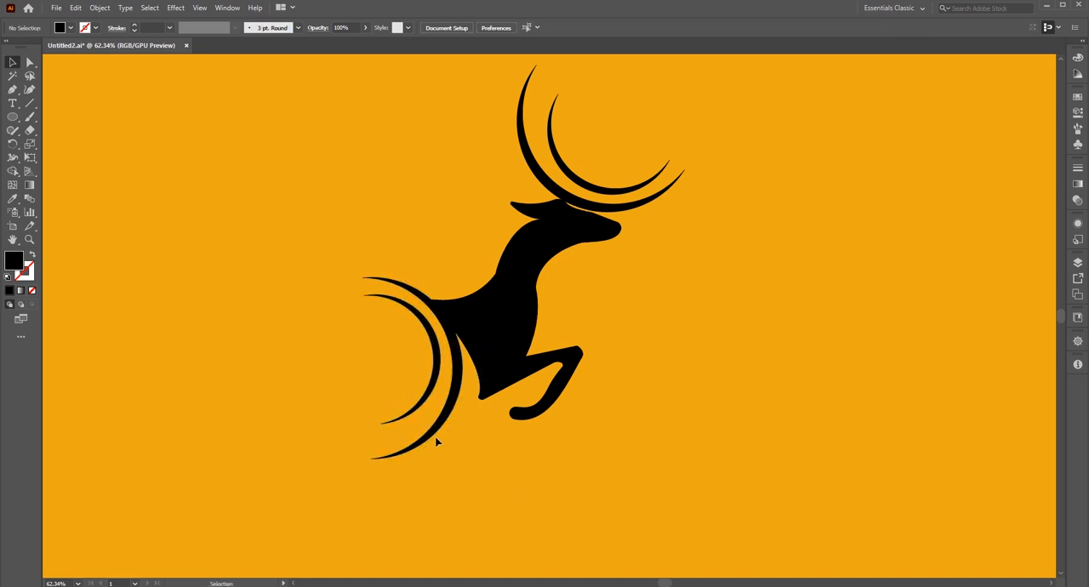
left_click(452, 406)
left_click_drag(404, 488, 396, 487)
left_click_drag(460, 366, 460, 371)
left_click(466, 485)
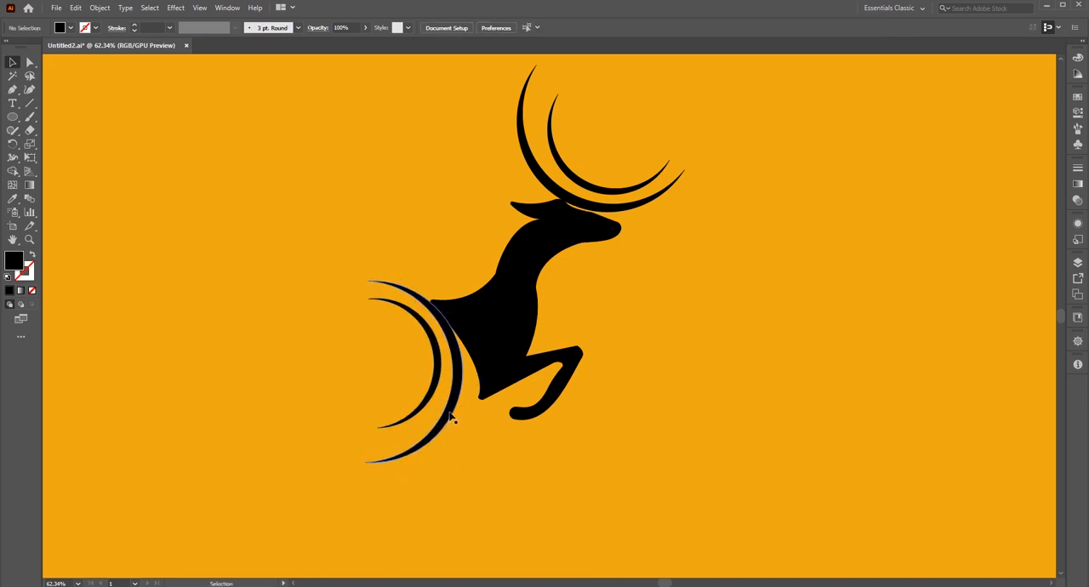
Nudge the rear crescents slightly up and to the right against the deer's rump.
left_click(451, 417)
key("Up")
key("Up")
key("Up")
key("Up")
key("Right")
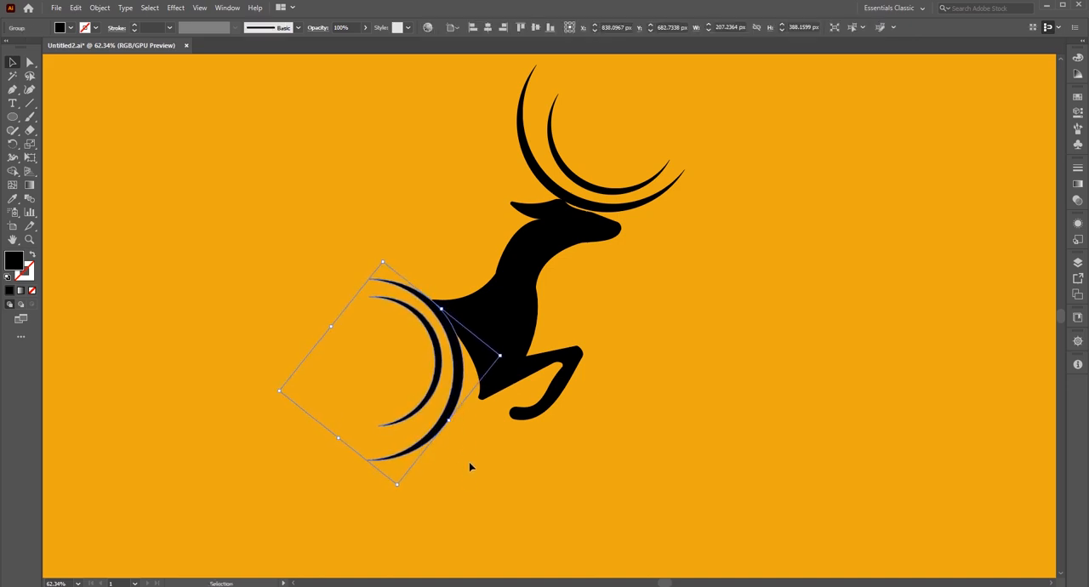
left_click(644, 390)
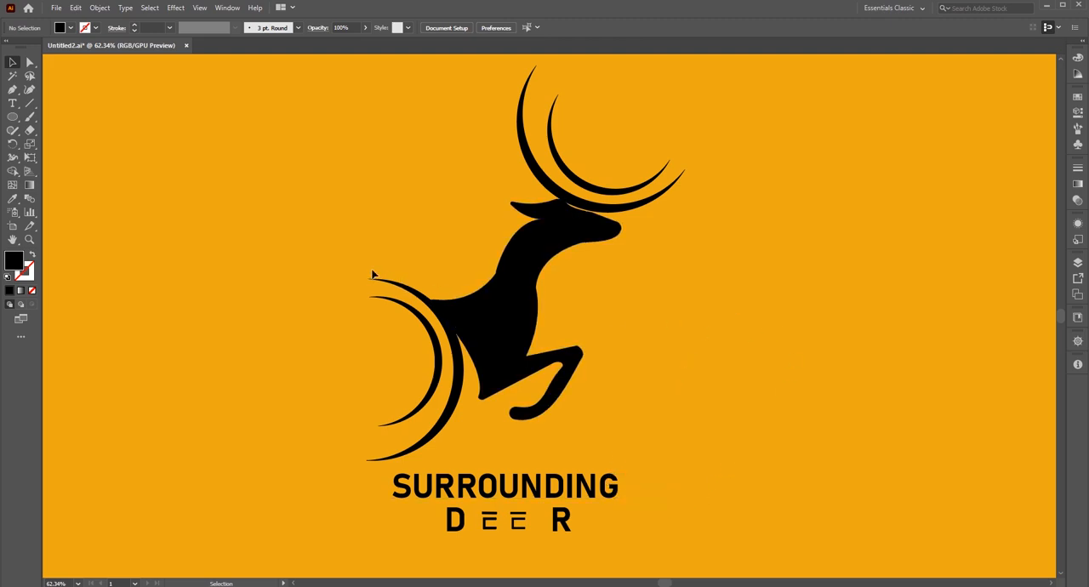
Raise the rear crescents by 2 px to finish aligning them with the deer's back.
left_click(388, 316)
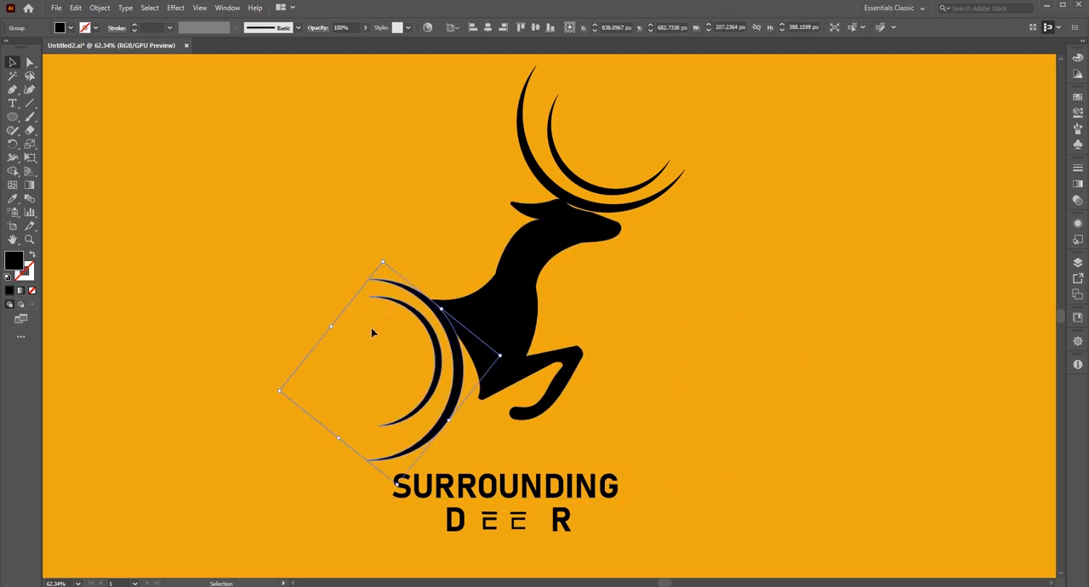
key("Up")
key("Up")
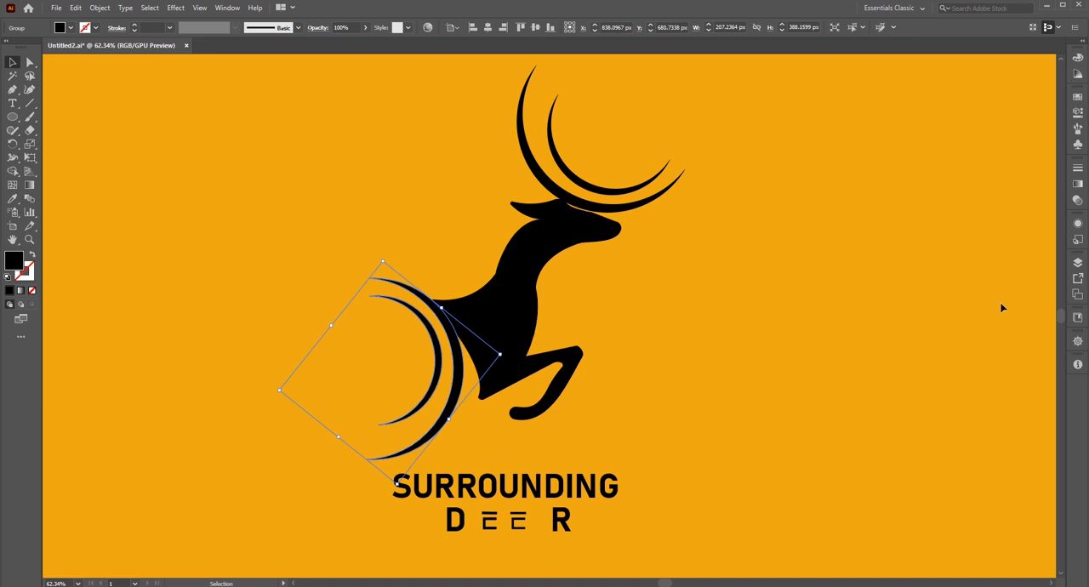
left_click(846, 333)
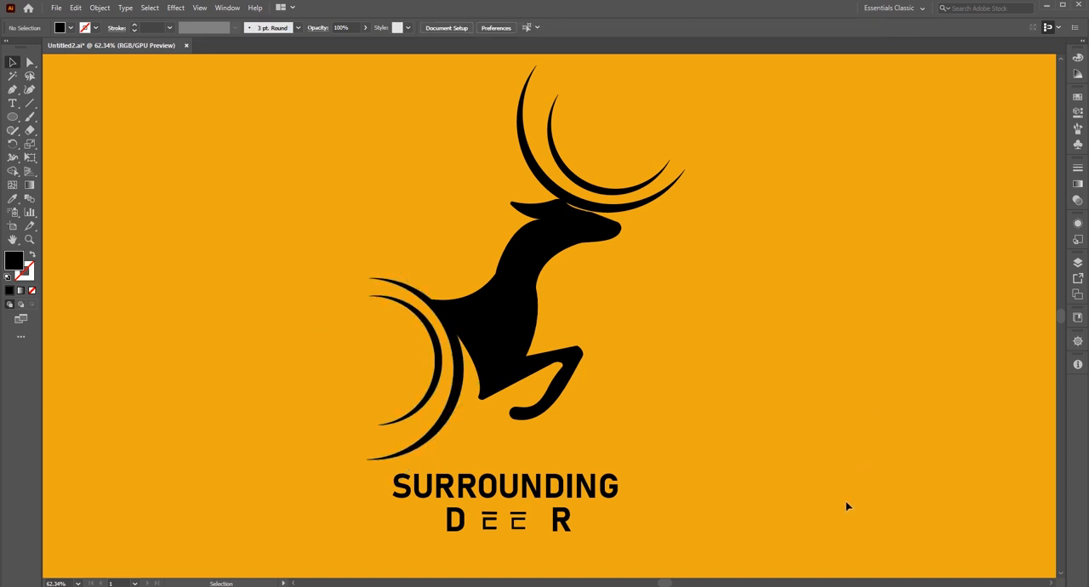